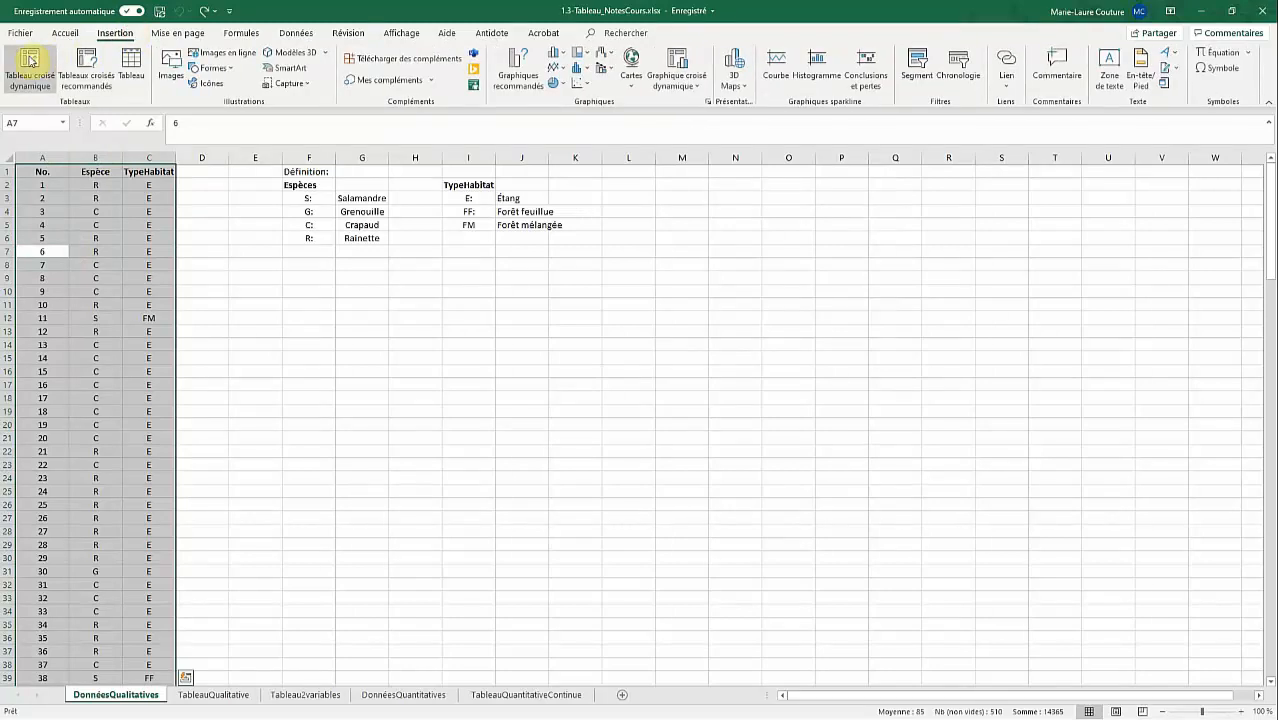
Create a pivot table on a new worksheet from DonnéesQualitatives A1:C170, with Espèce as rows and the count of Espèce as values
click(30, 60)
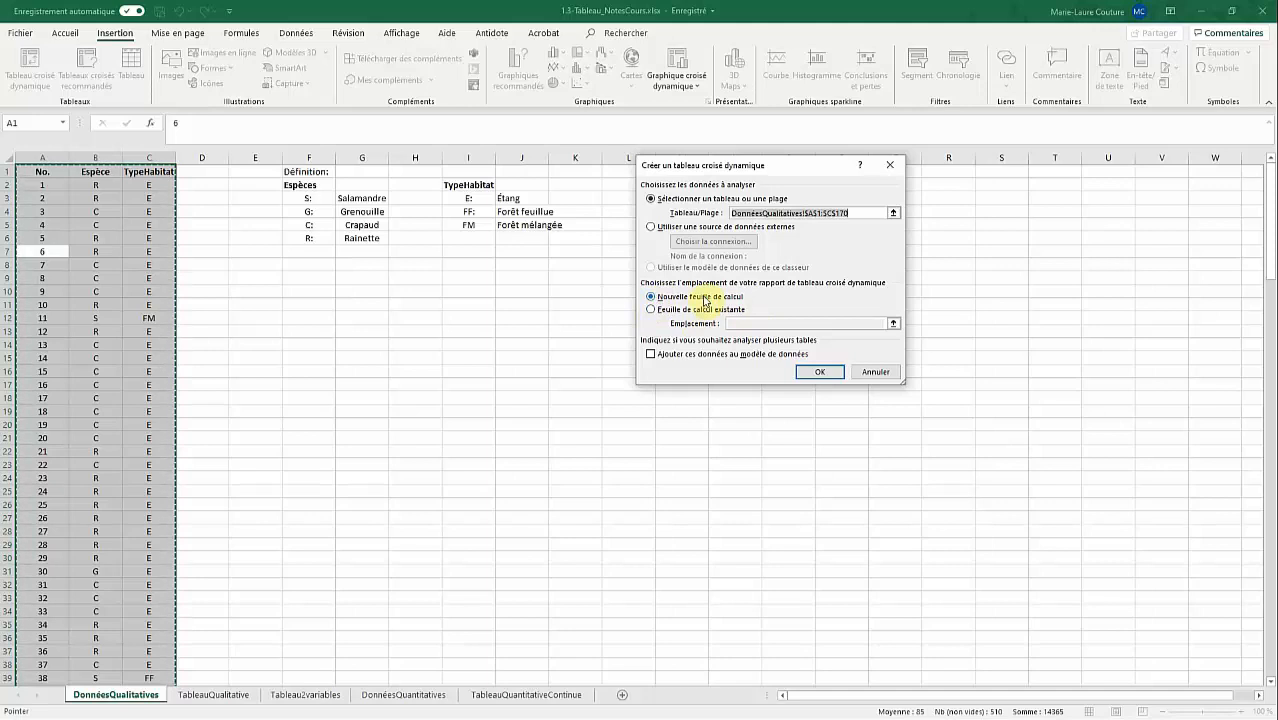
click(806, 373)
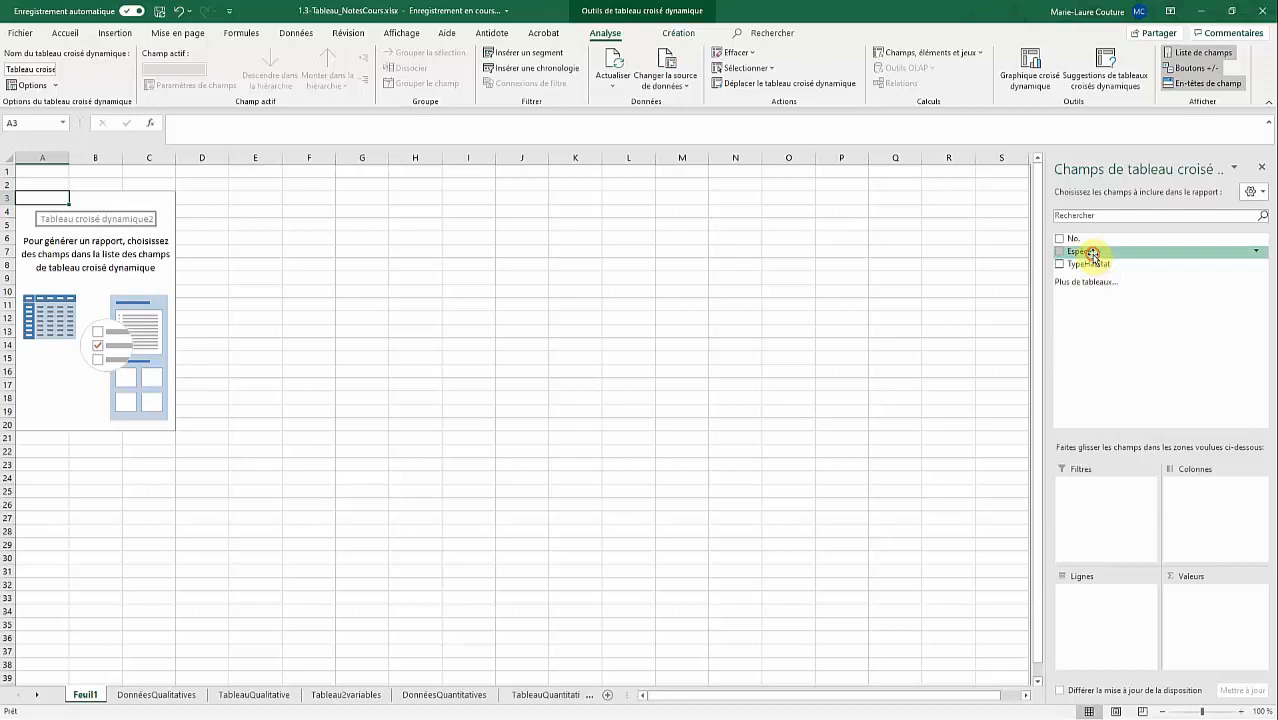
drag(1093, 257, 1090, 607)
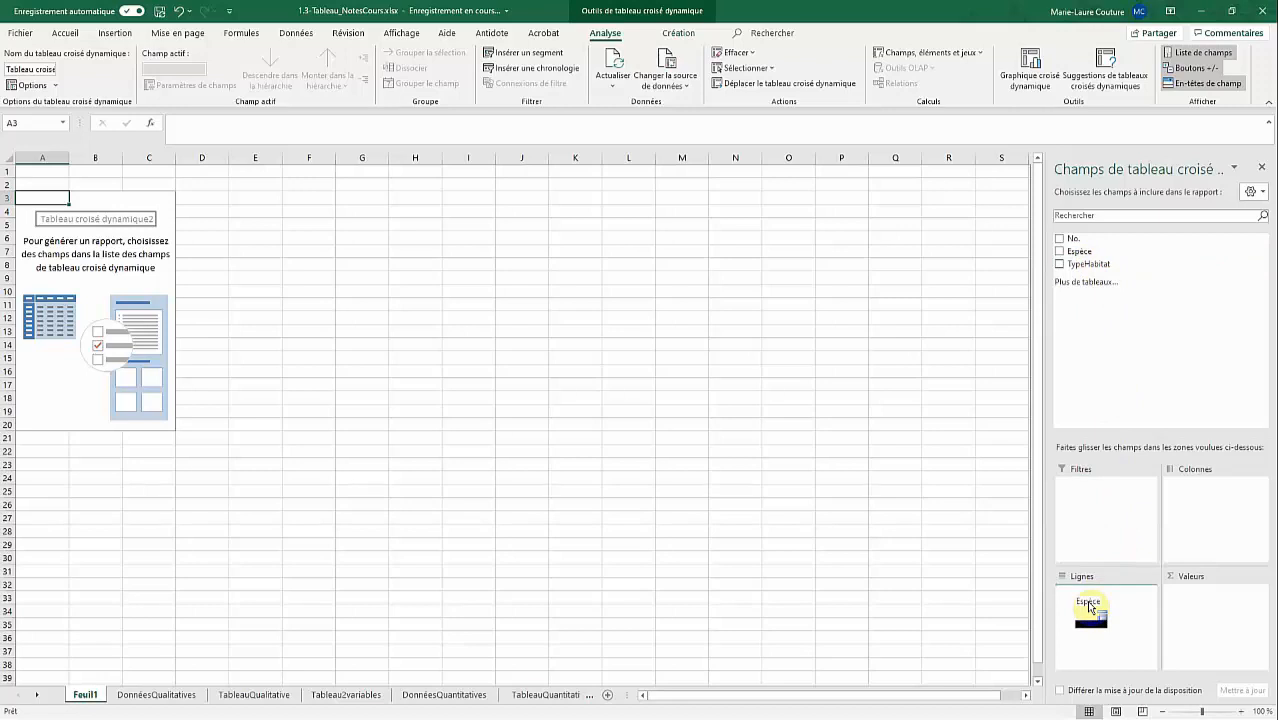
drag(1090, 607, 1088, 600)
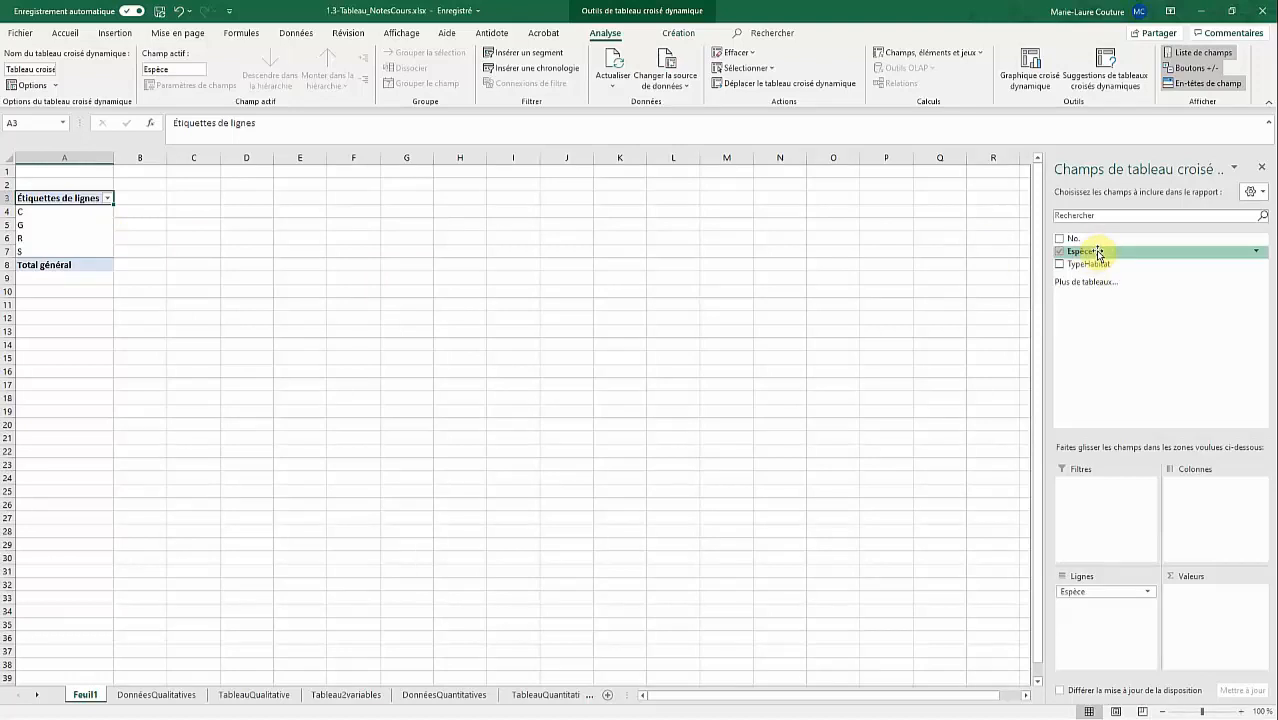
drag(1098, 253, 1206, 610)
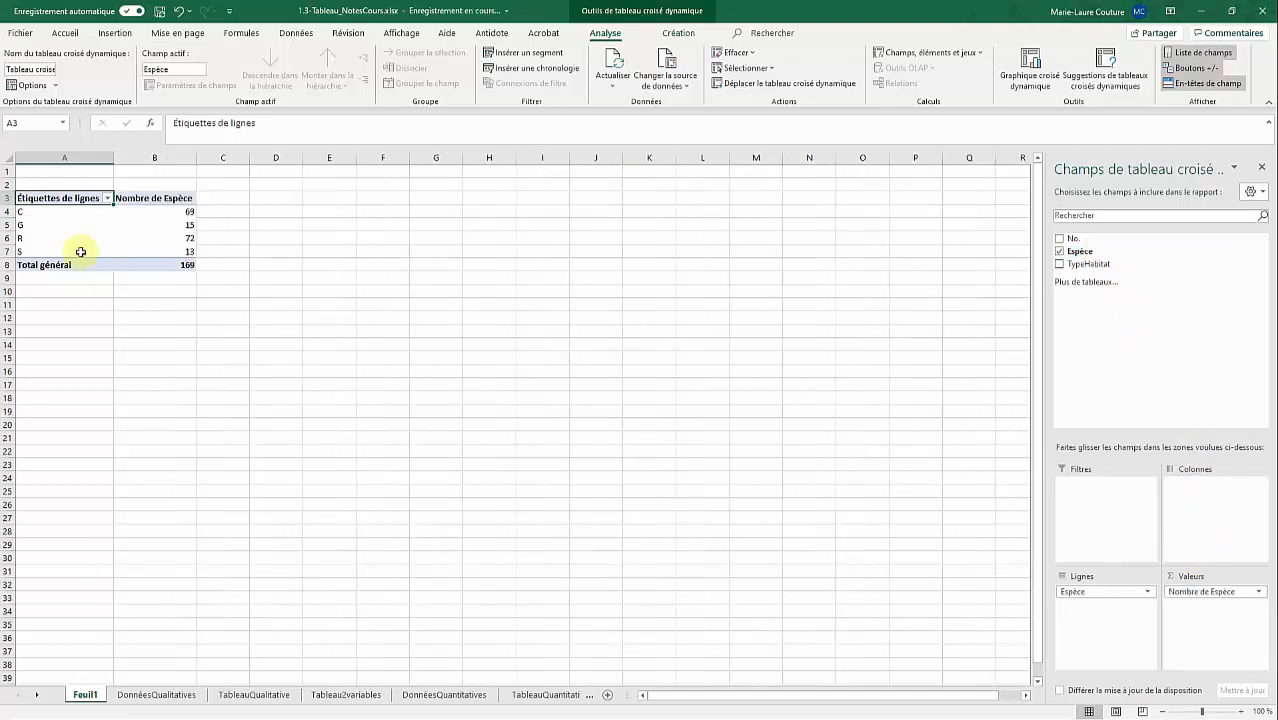
Examine the count given for each species code in the pivot table
click(57, 292)
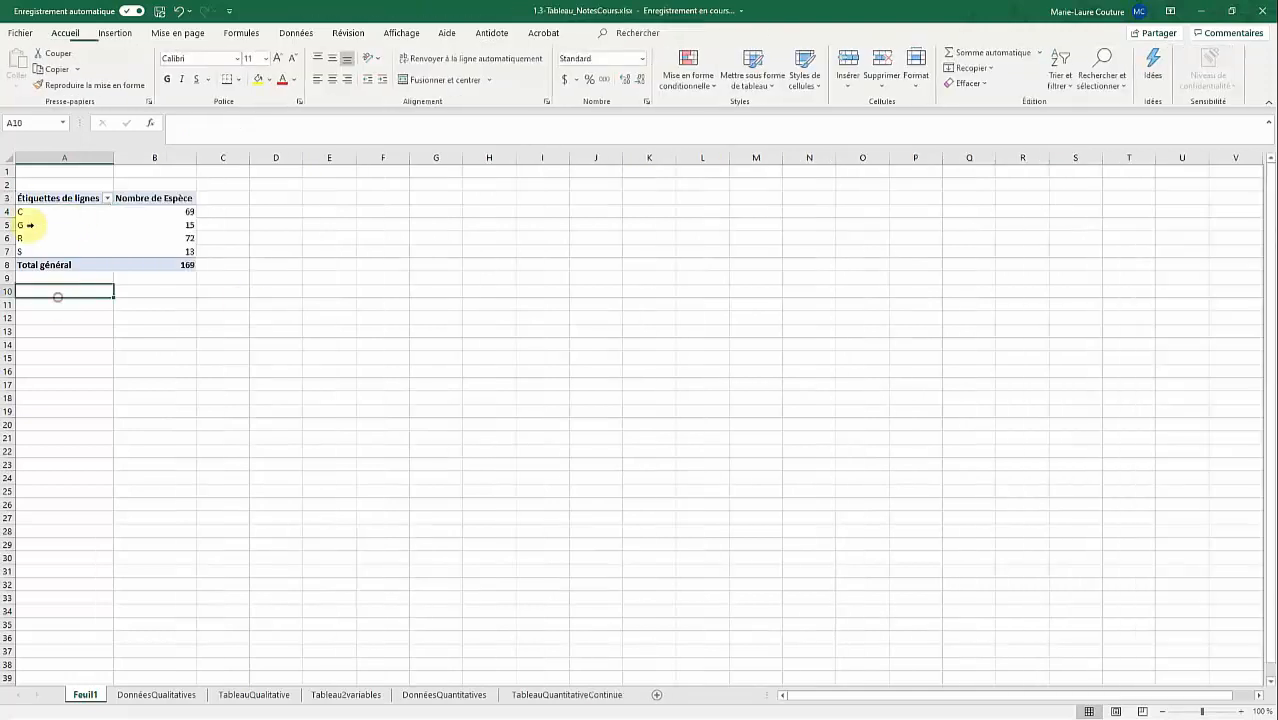
click(166, 210)
click(188, 225)
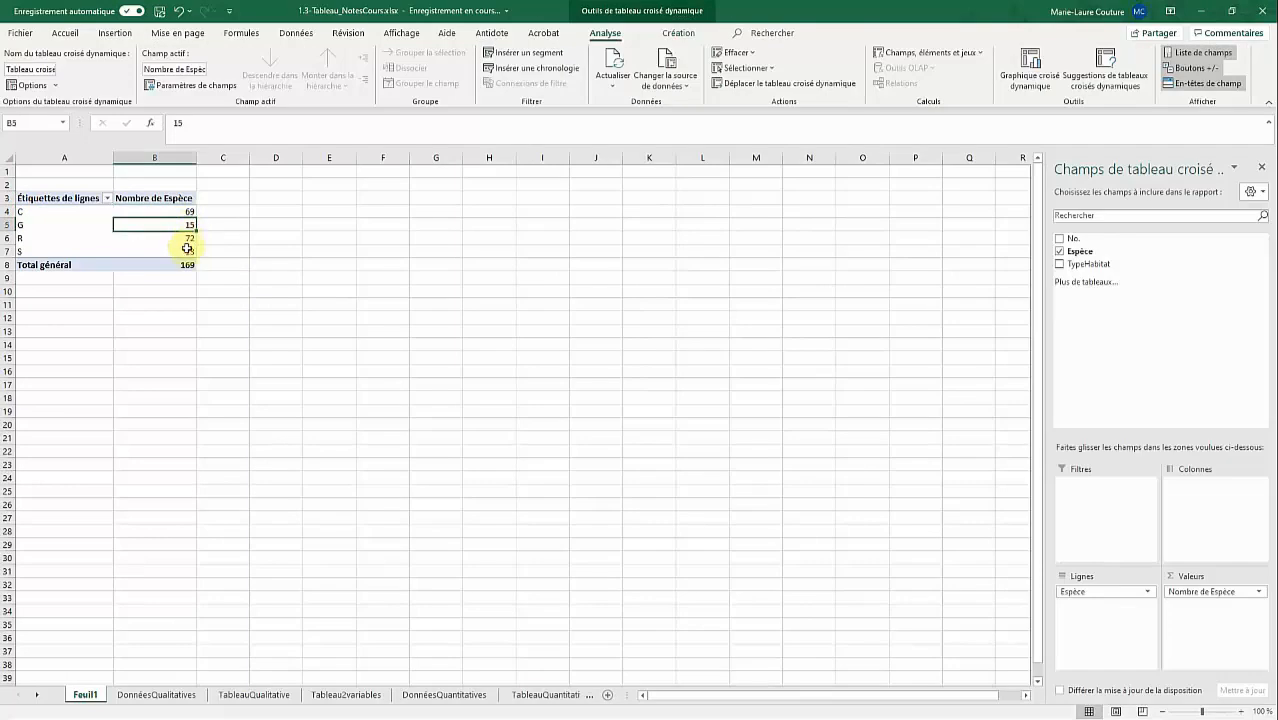
click(188, 238)
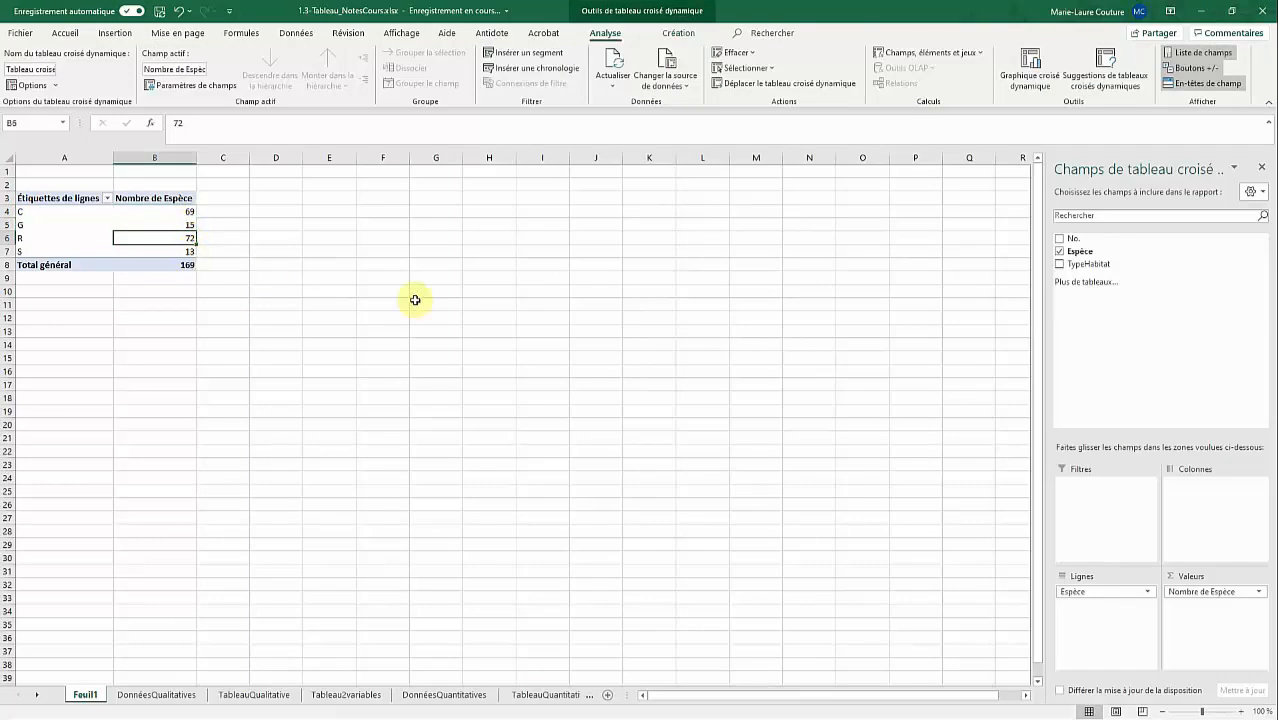
click(180, 250)
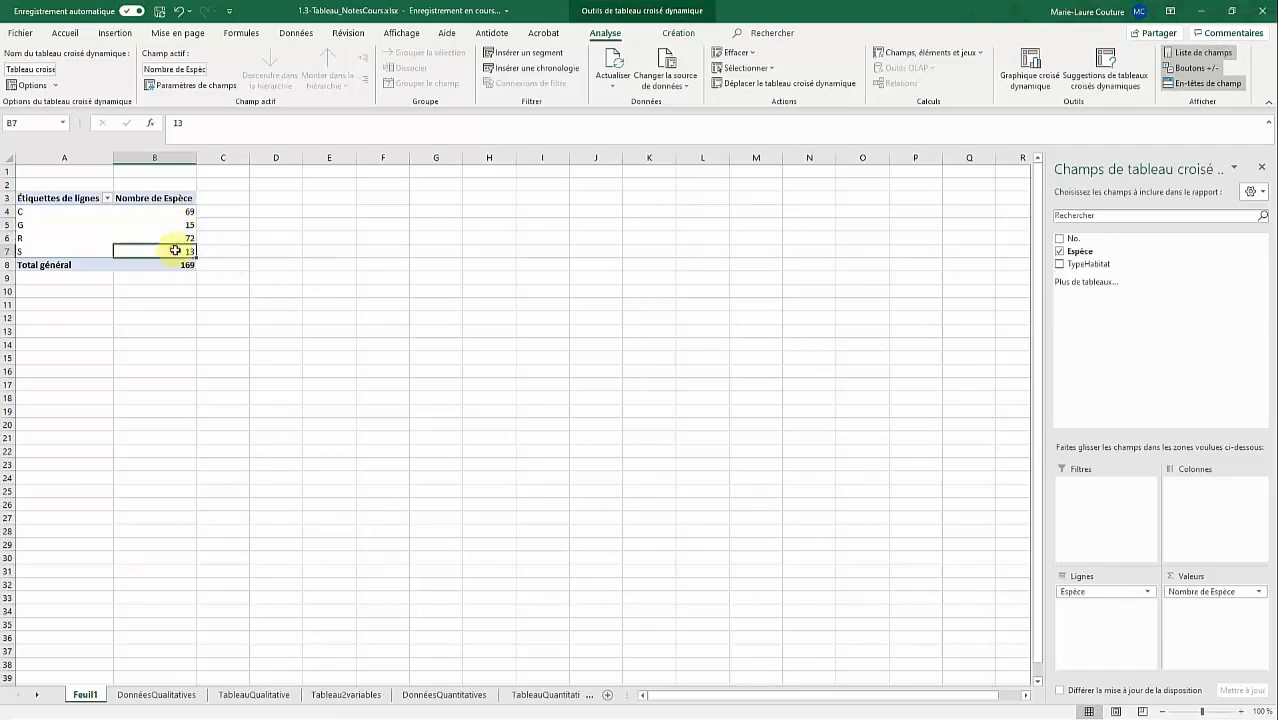
click(156, 694)
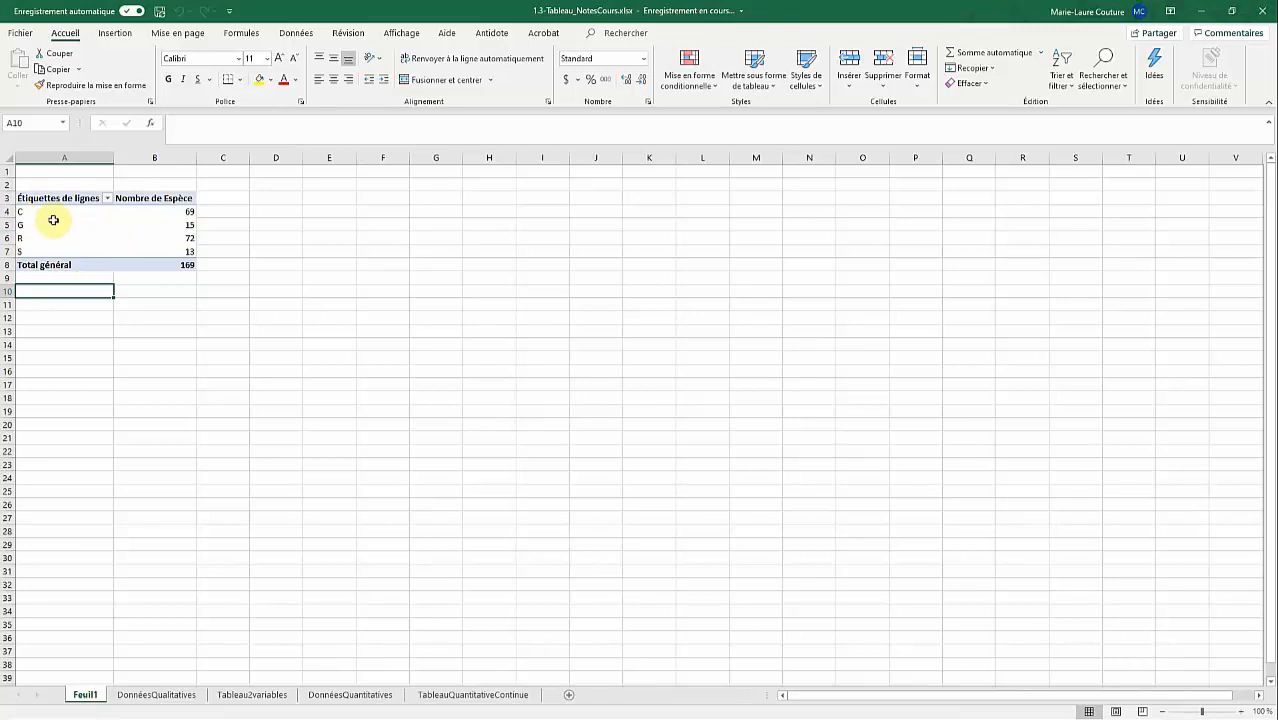
click(88, 303)
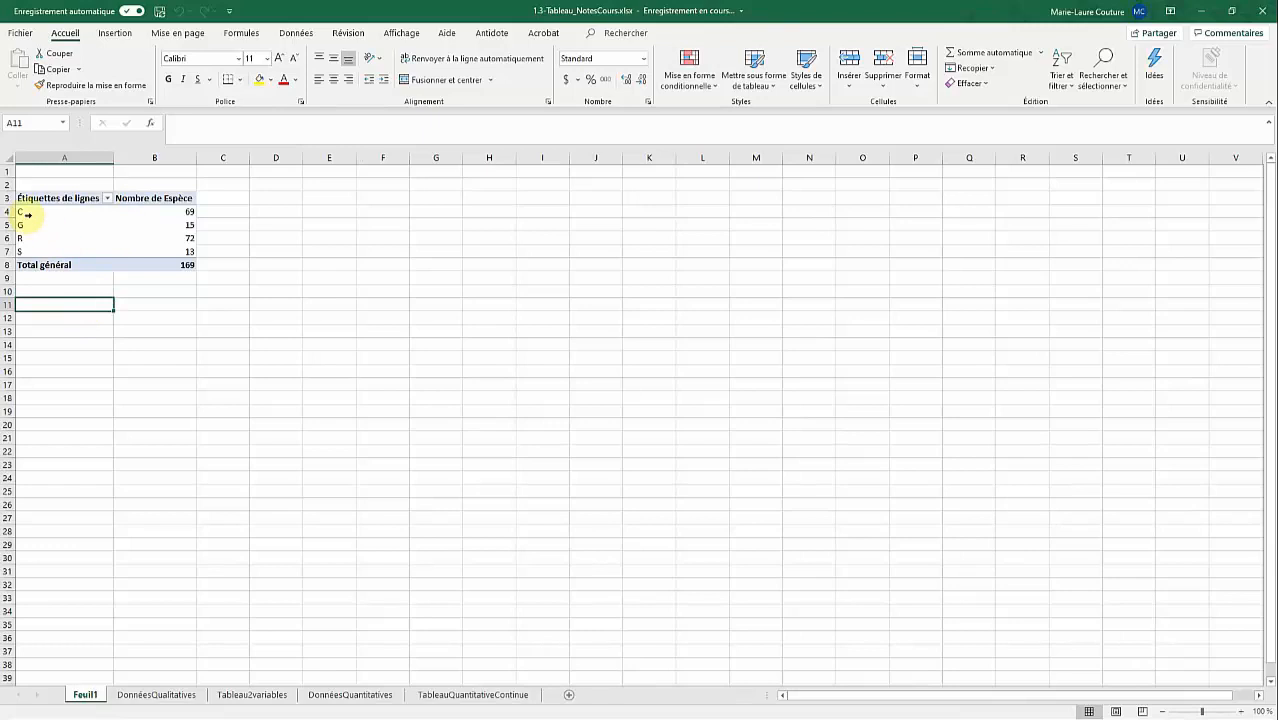
Copy the pivot table's species codes and counts in A4:B7 and paste only their values starting at B12
drag(22, 211, 135, 252)
right_click(115, 233)
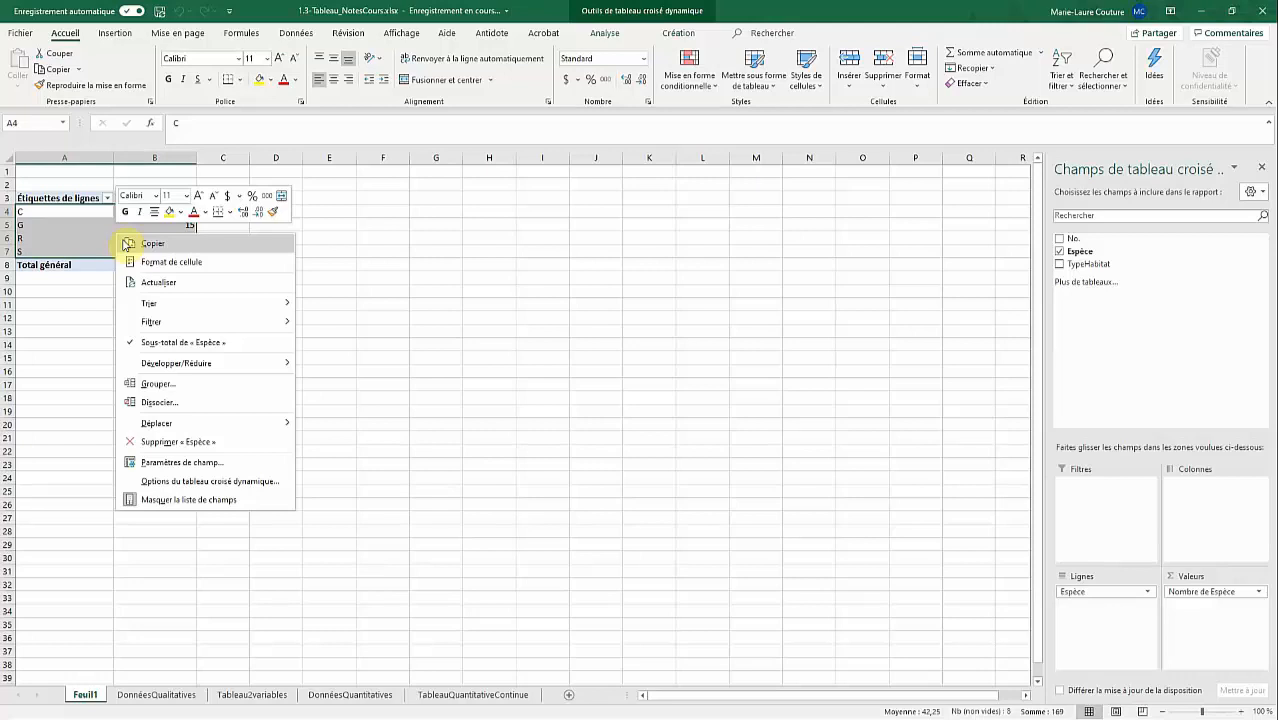
click(148, 243)
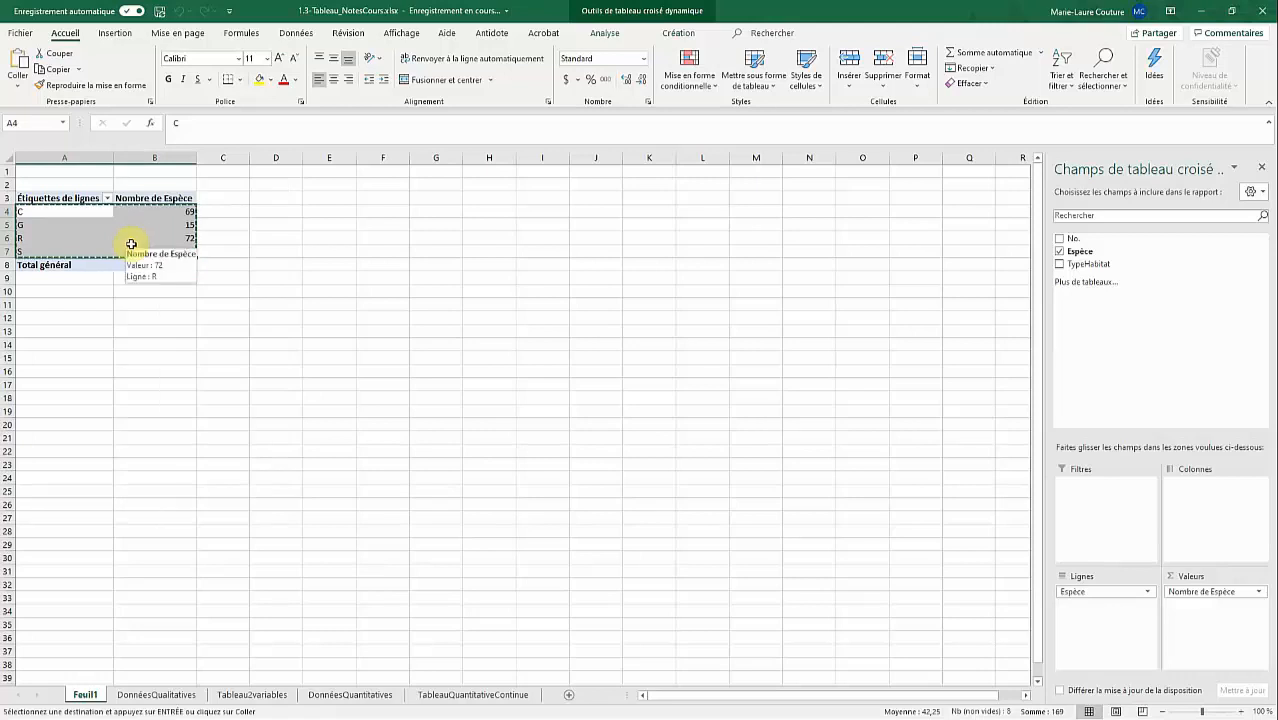
click(155, 398)
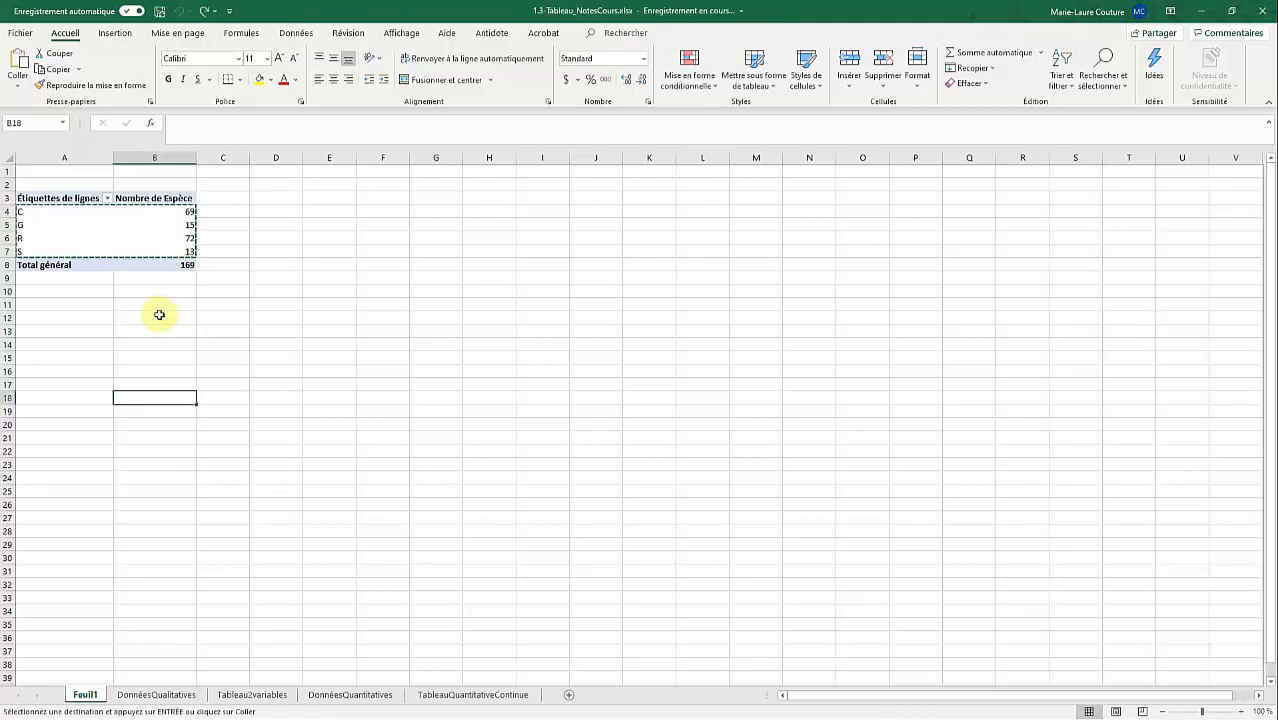
click(160, 315)
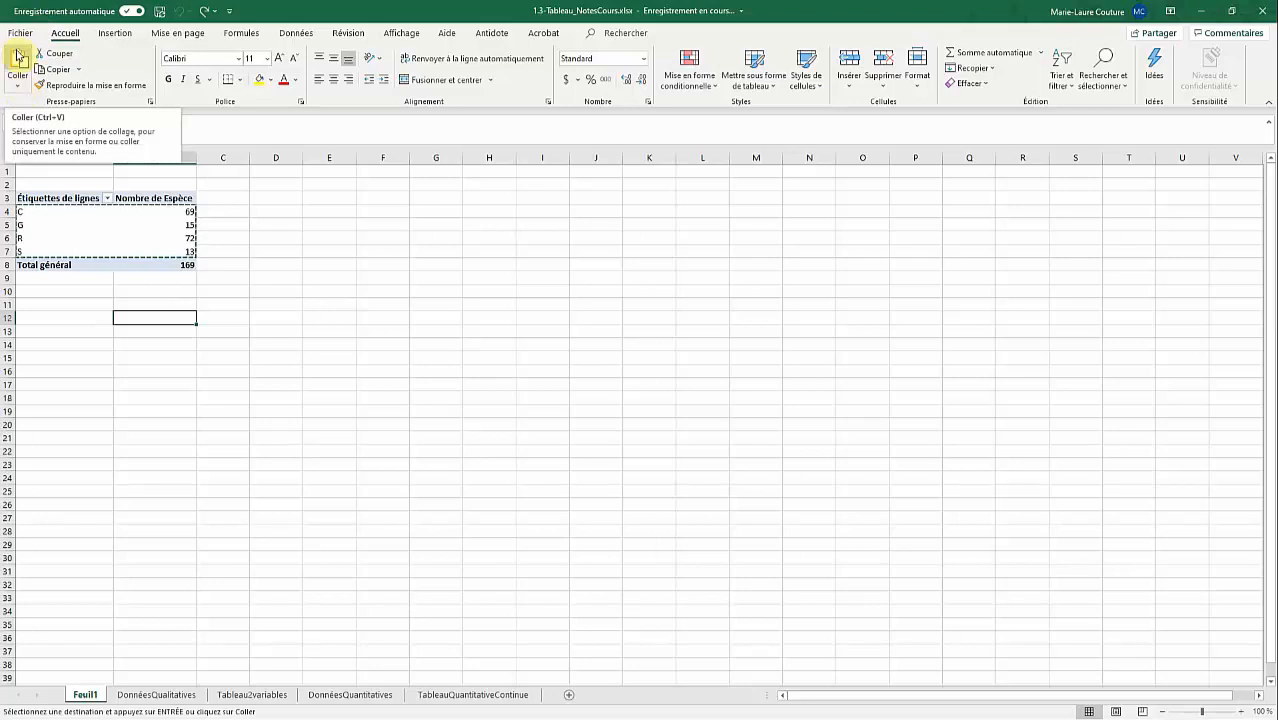
click(17, 88)
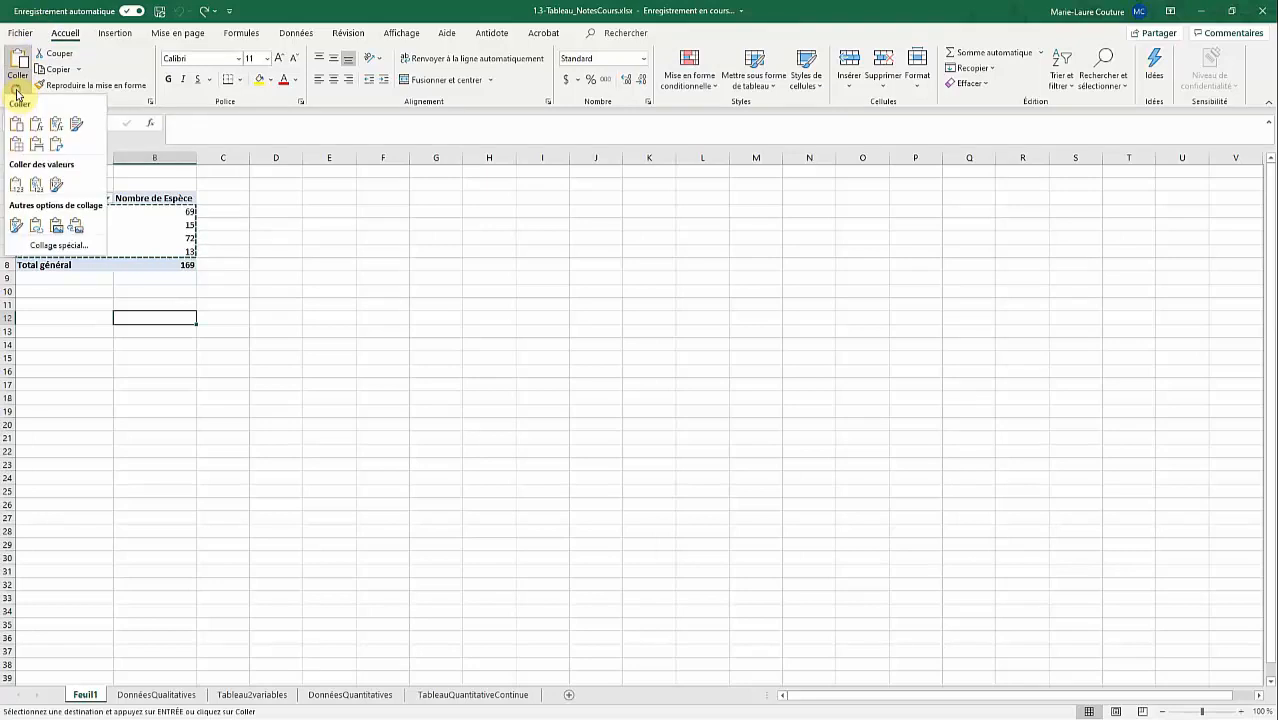
click(37, 188)
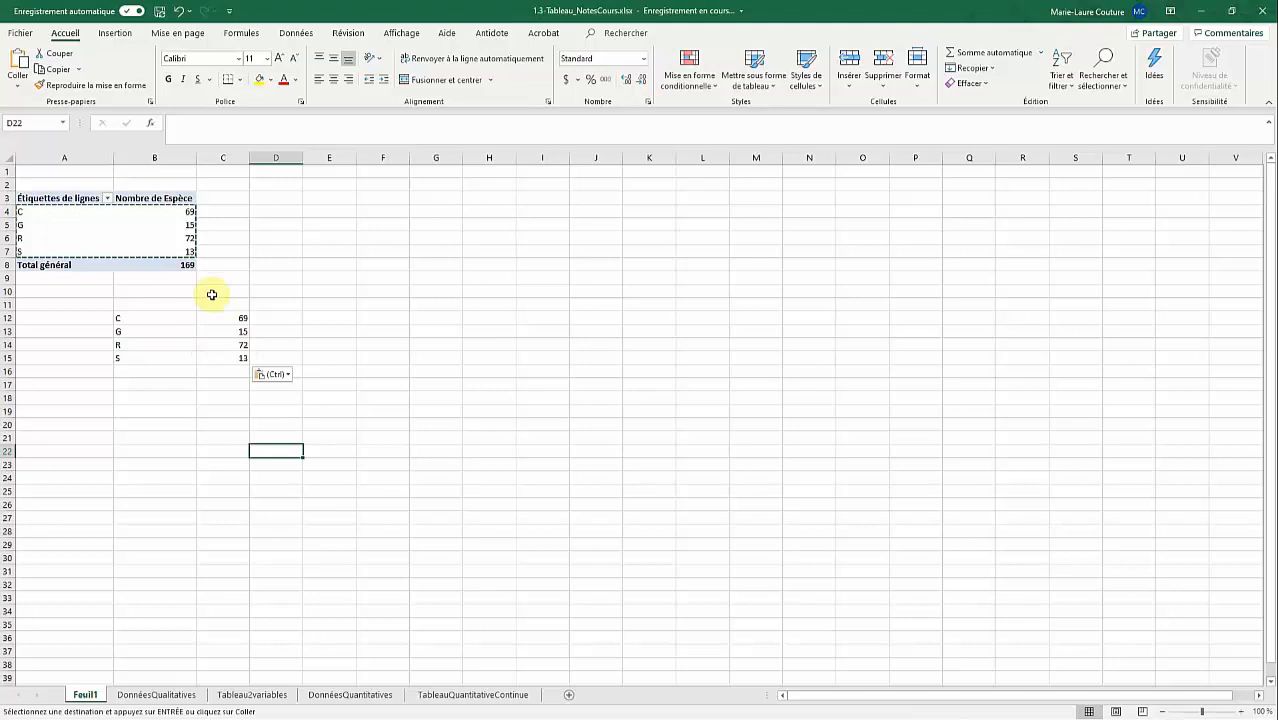
Replace the codes in B12:B15 with Crapaud, Grenouille, Rainette and Salamandre, and enter the headers Espèce in B11 and Nombre d'amphibiens in C11
click(156, 317)
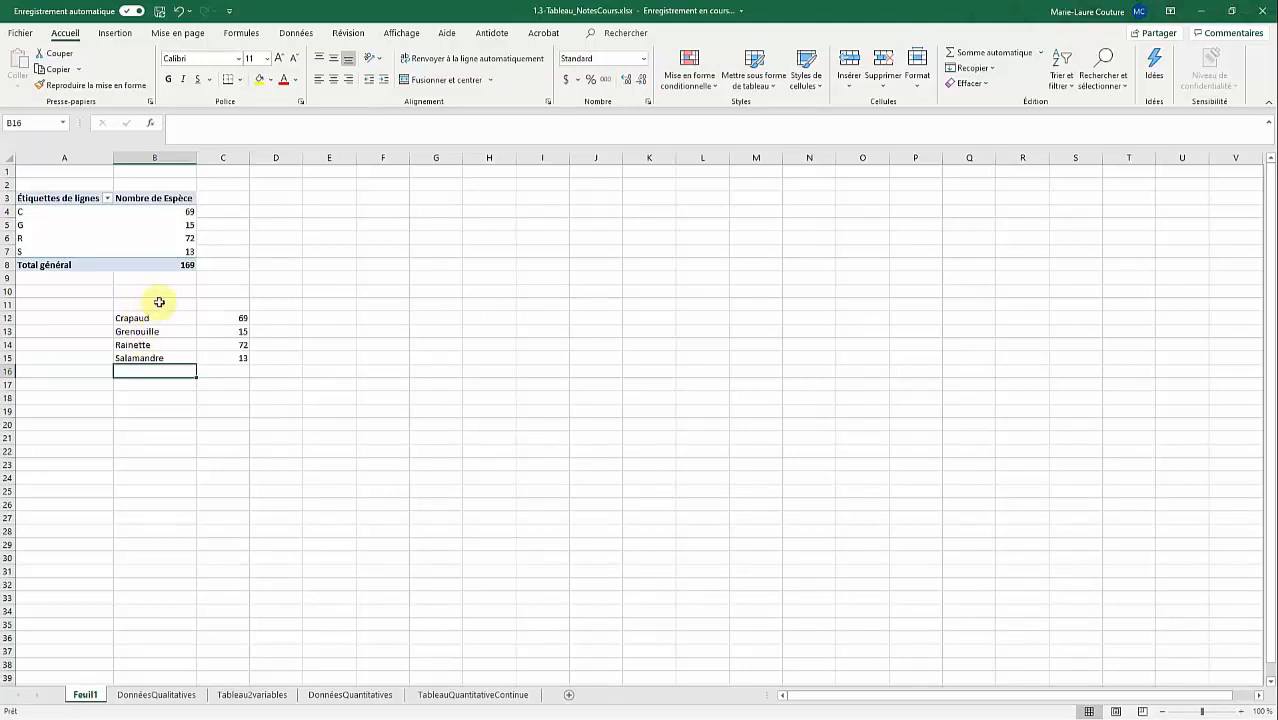
click(159, 302)
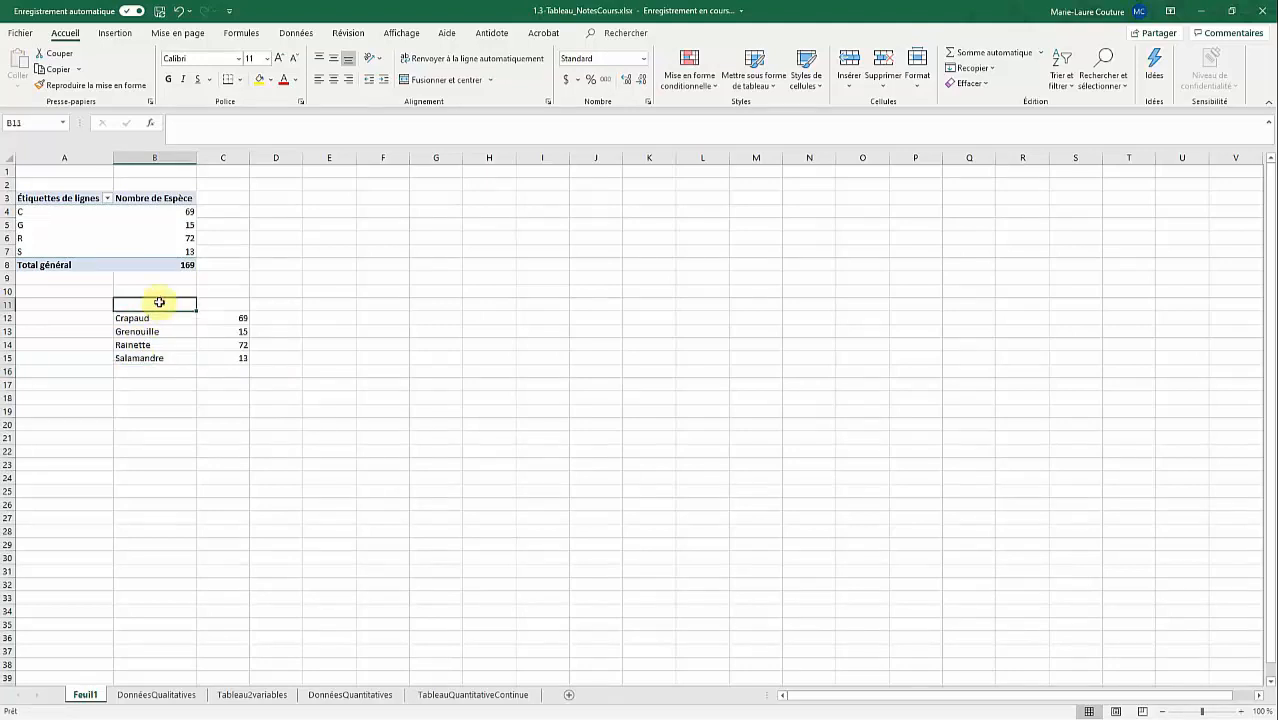
text(Espèce)
key(Tab)
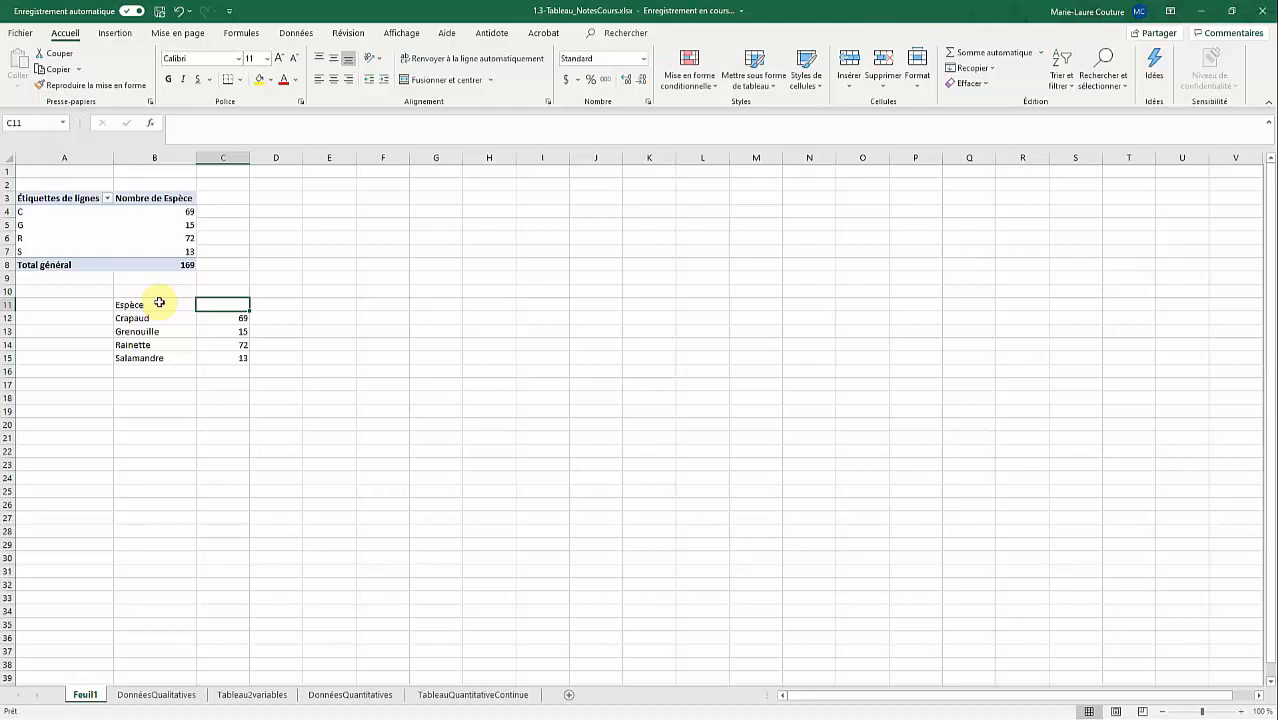
text(Nombre )
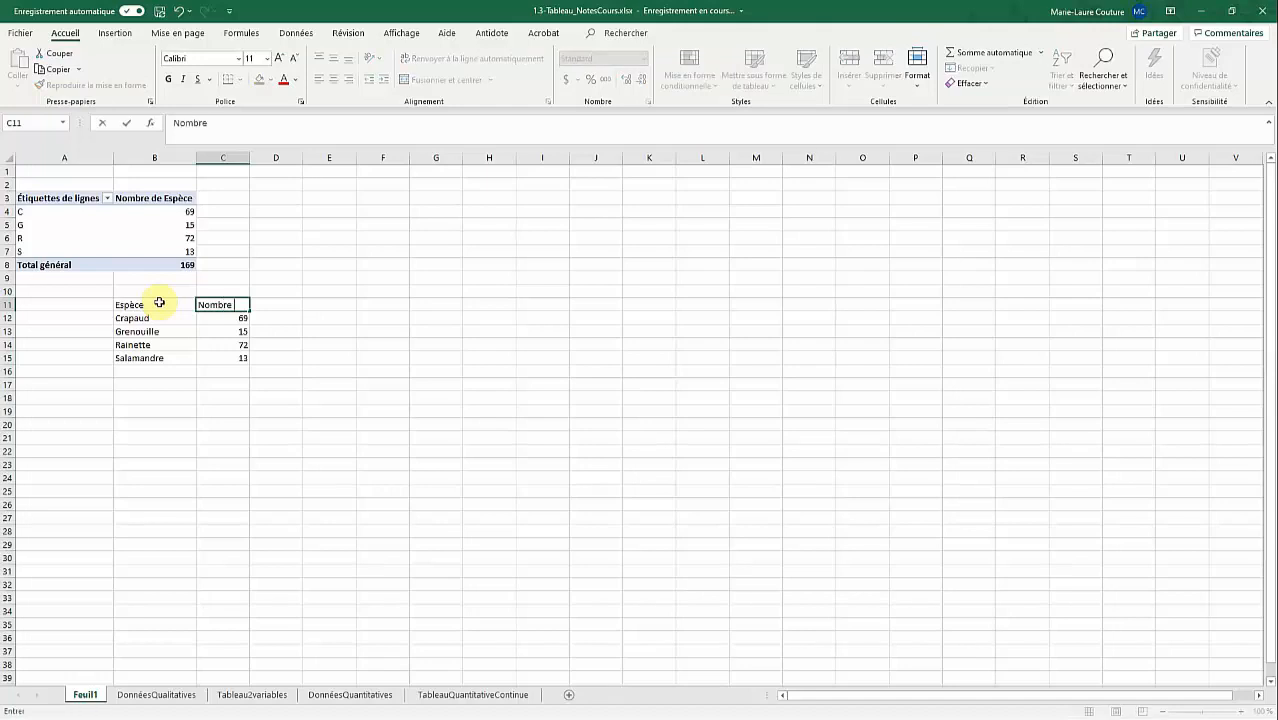
text(d'amphibiens)
click(222, 424)
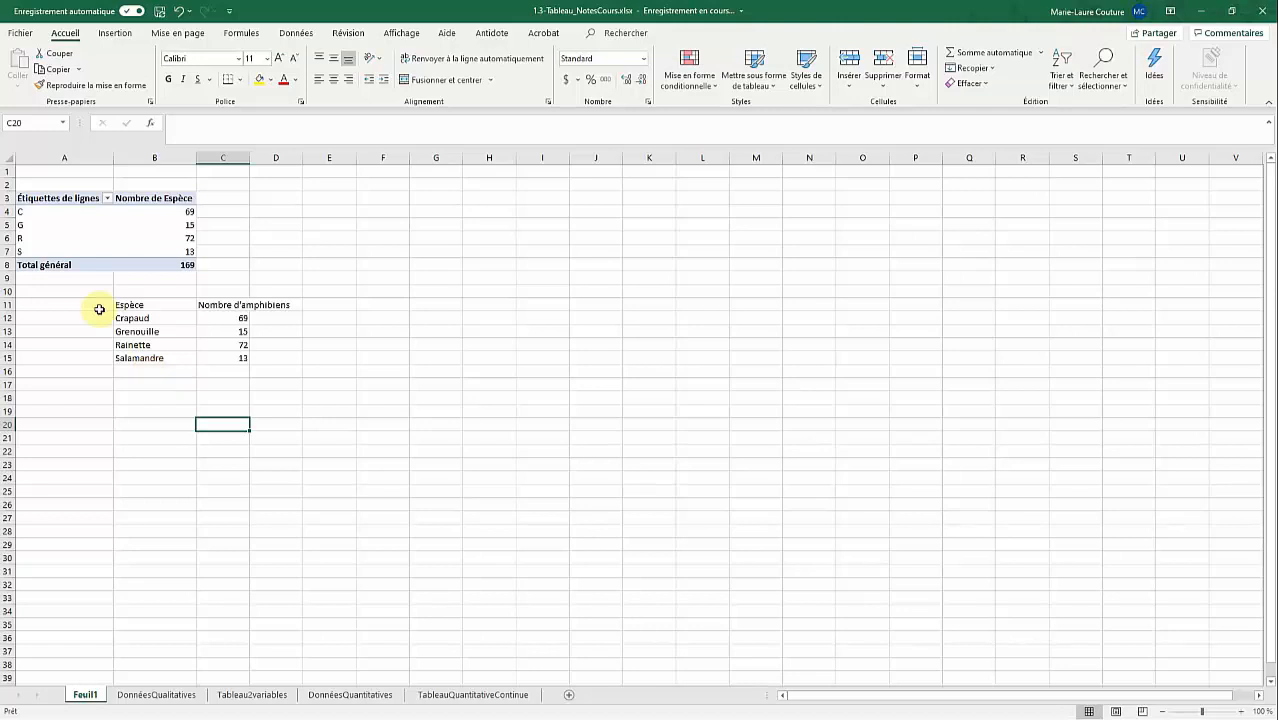
Add the row label Total in B16 beneath the species names
click(148, 370)
text(Total)
key(Tab)
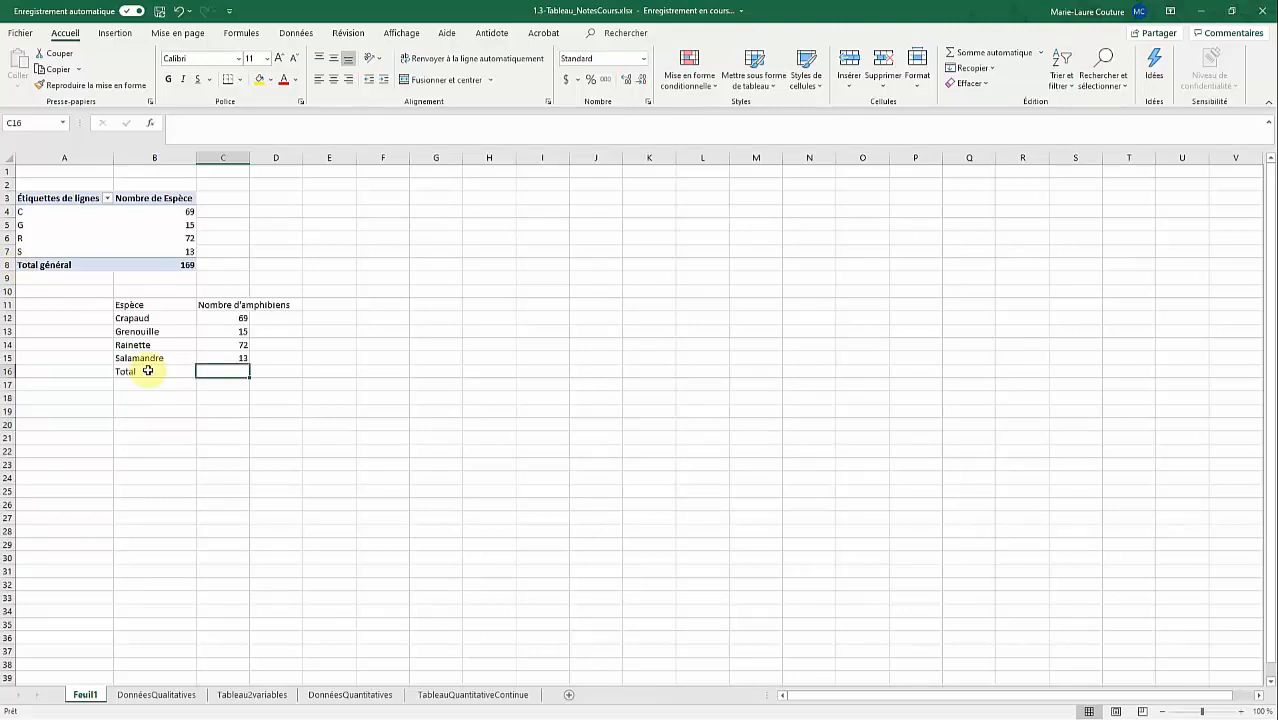
text(169)
key(BackSpace)
key(BackSpace)
key(BackSpace)
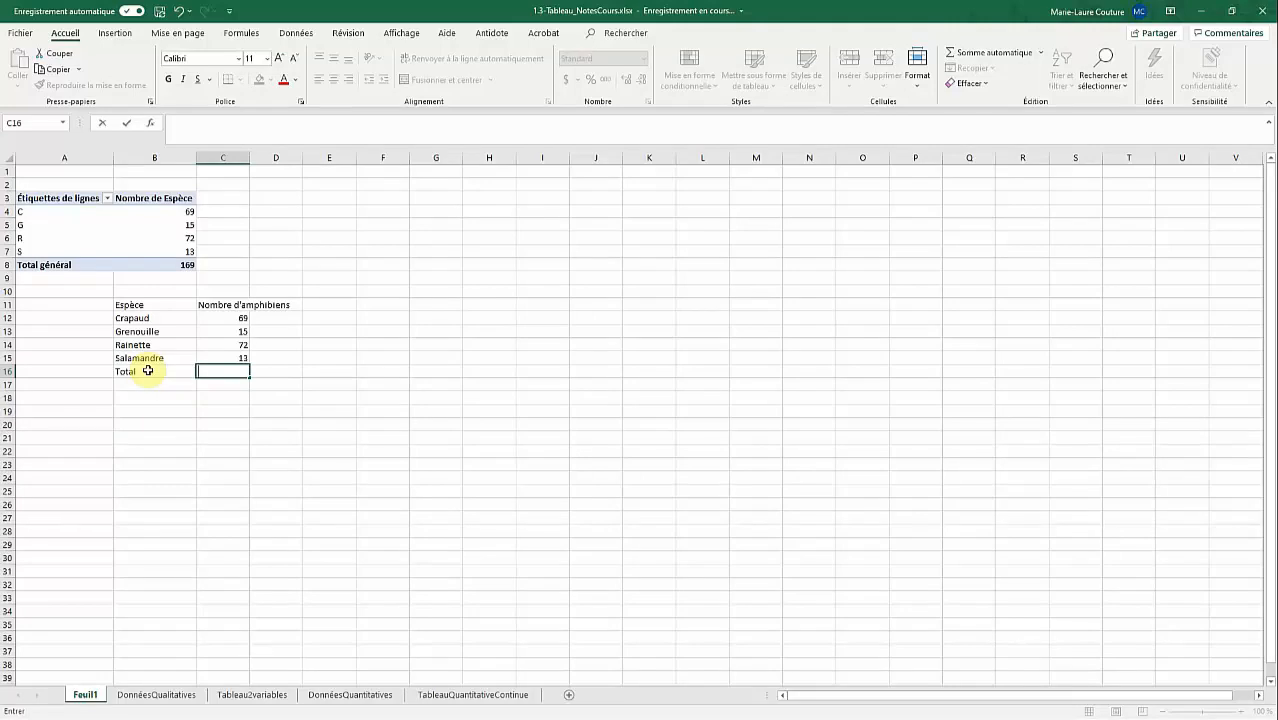
Calculate the total number of amphibians in C16 with the formula =SOMME(C12:C15)
text(=s)
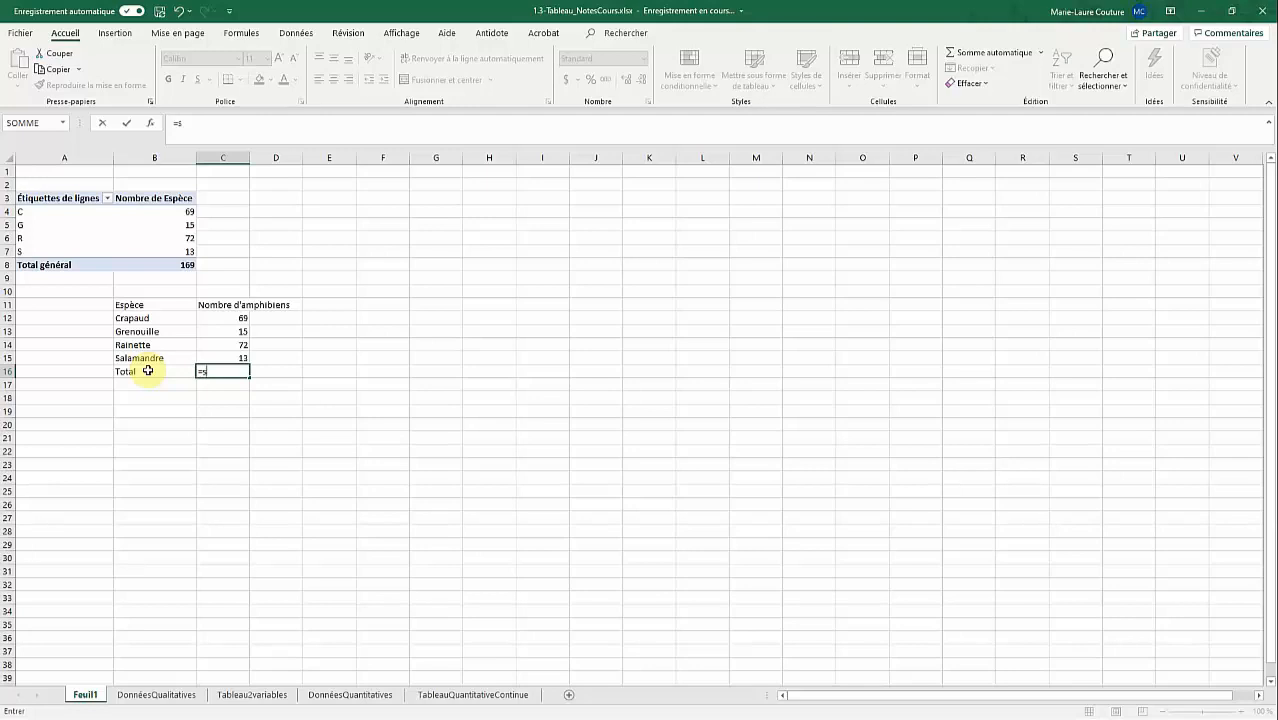
text(o)
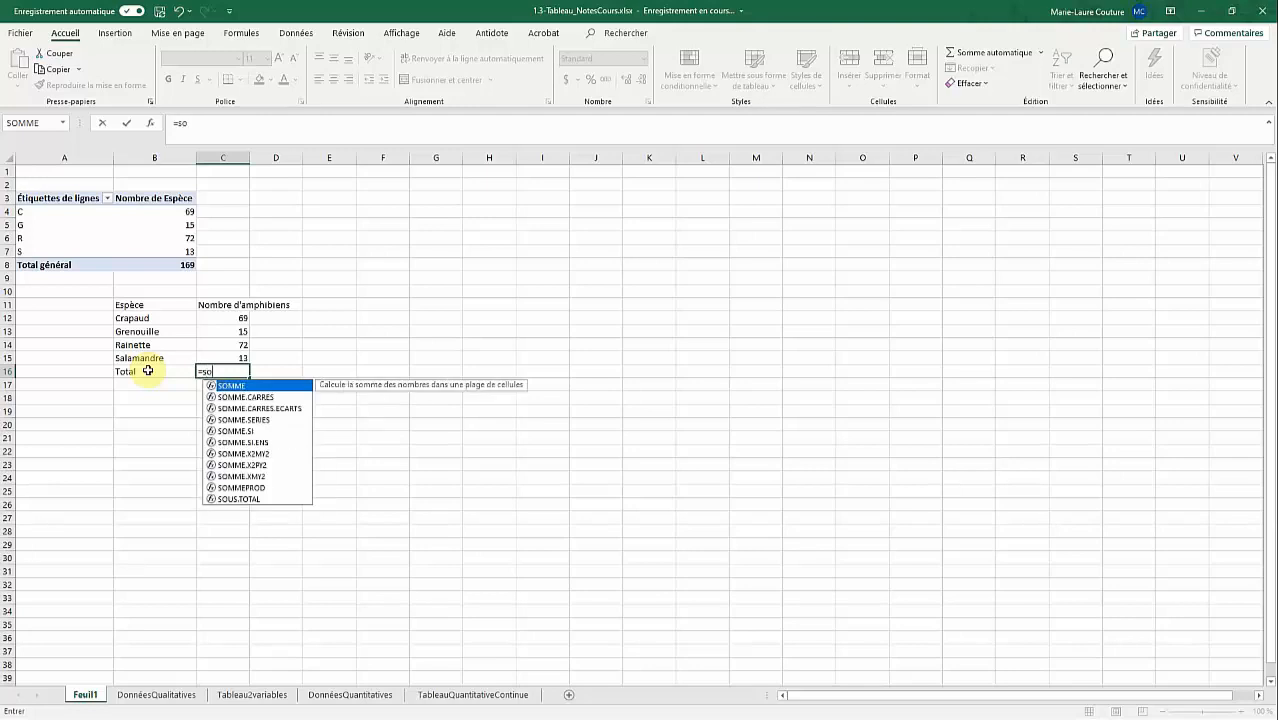
double_click(265, 386)
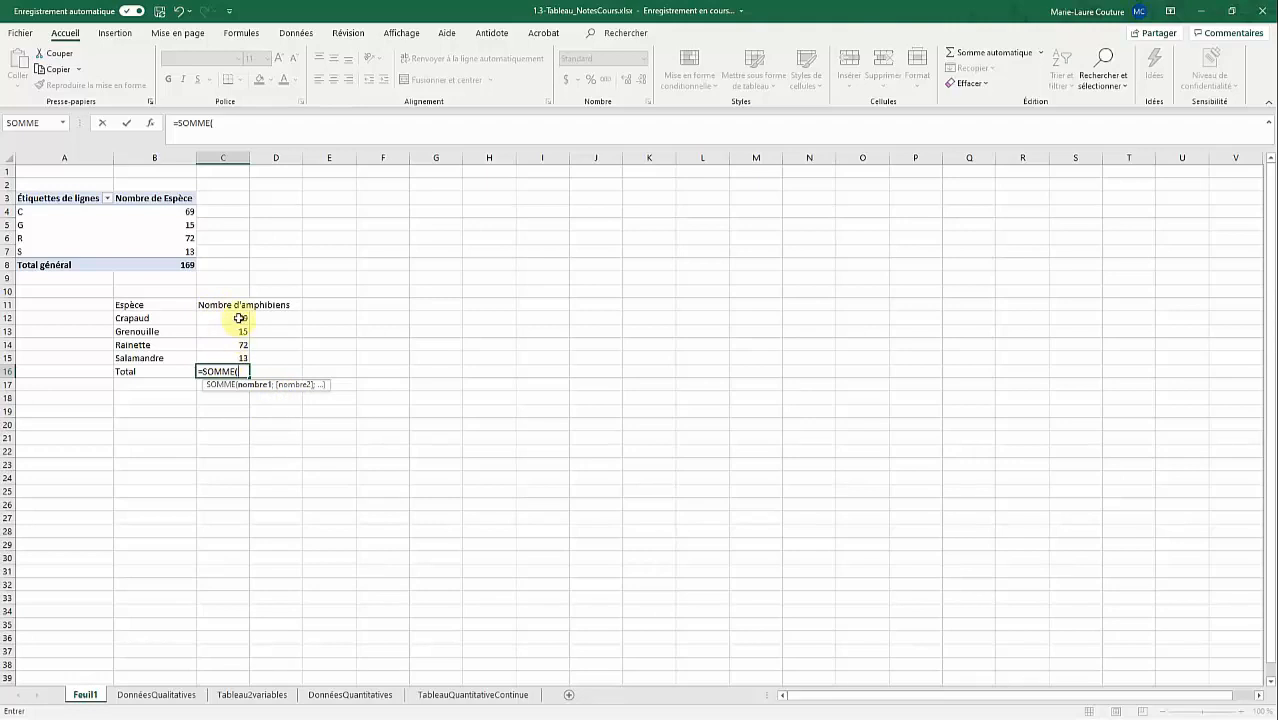
drag(239, 318, 237, 356)
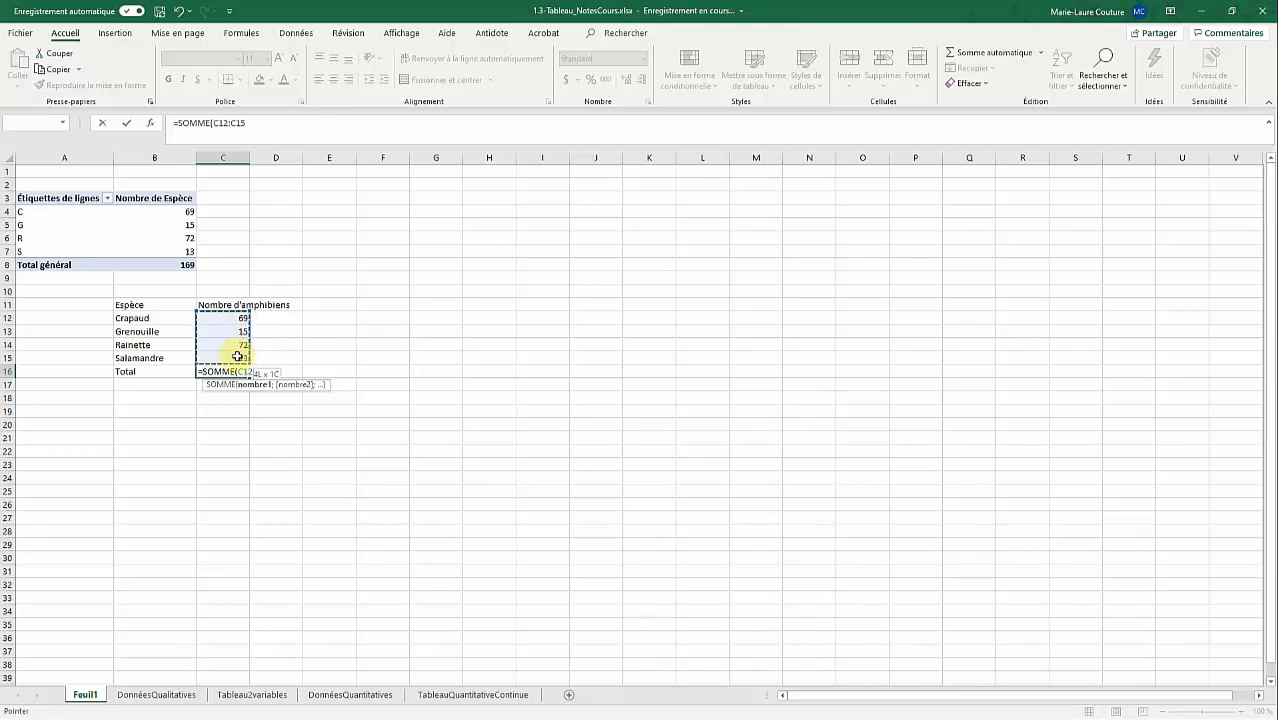
text())
click(271, 126)
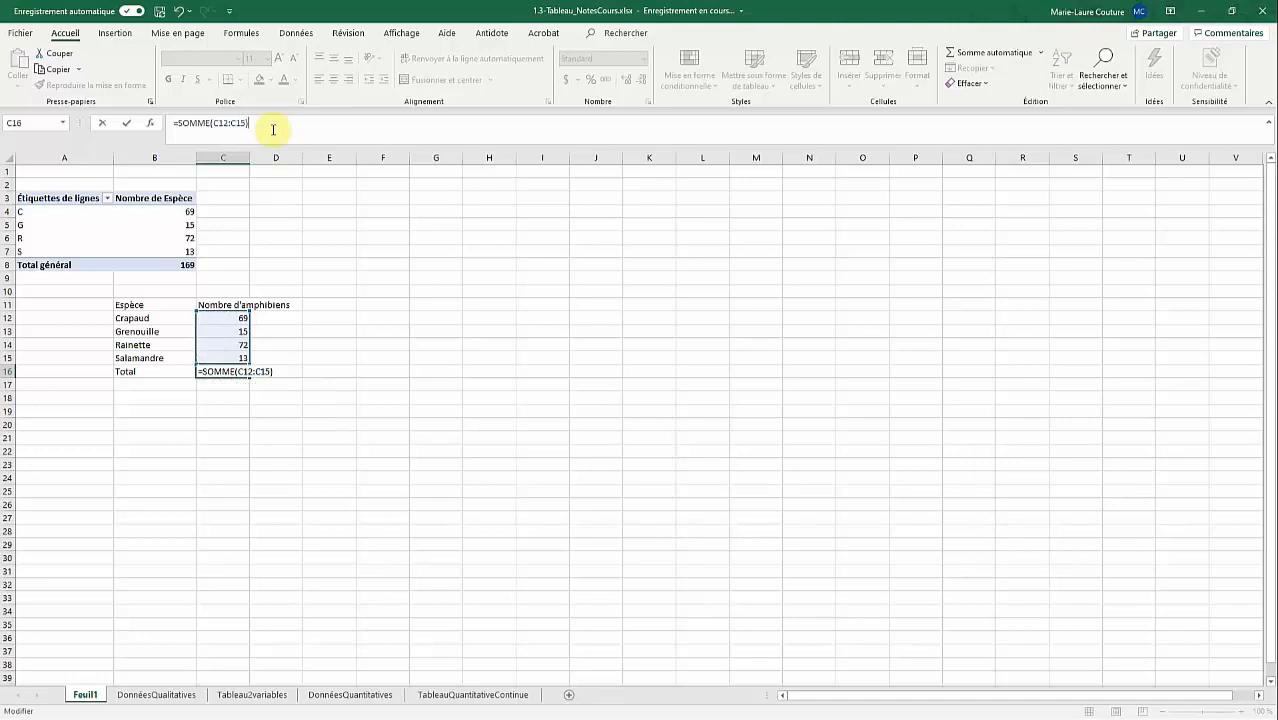
key(Return)
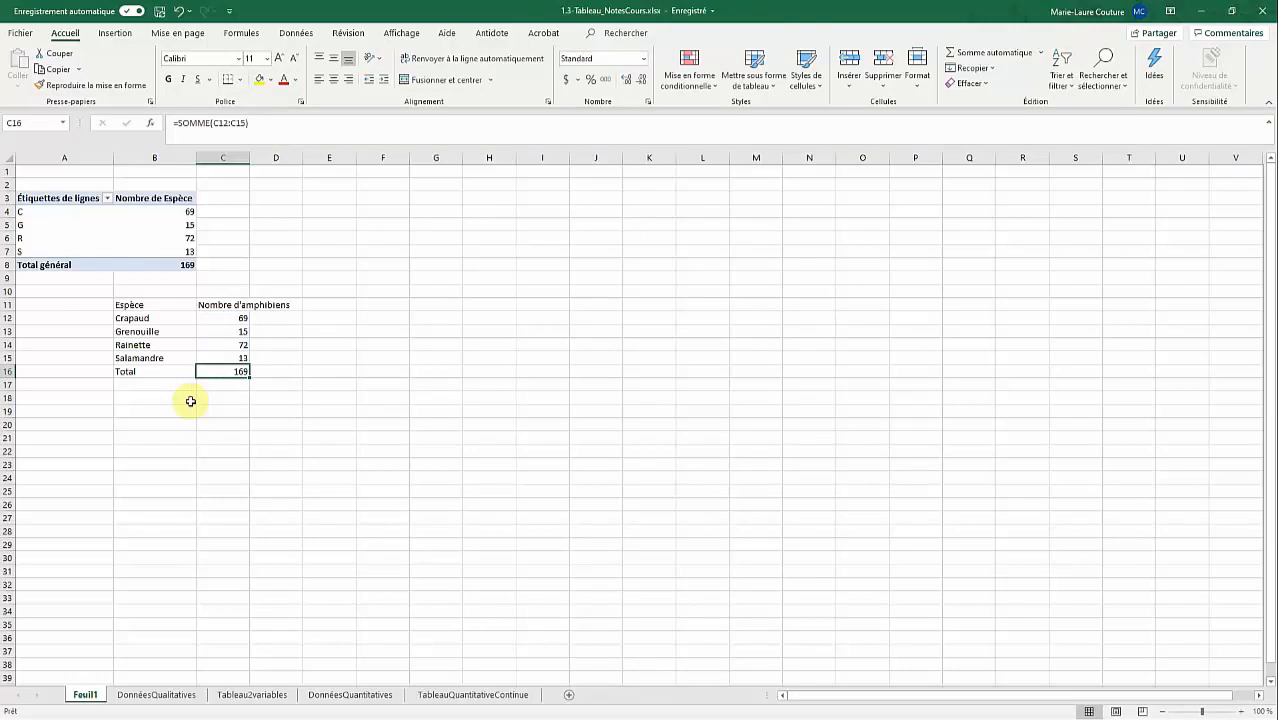
Enter the column header Pourcetage d'amphibiens (%) in D11
click(278, 309)
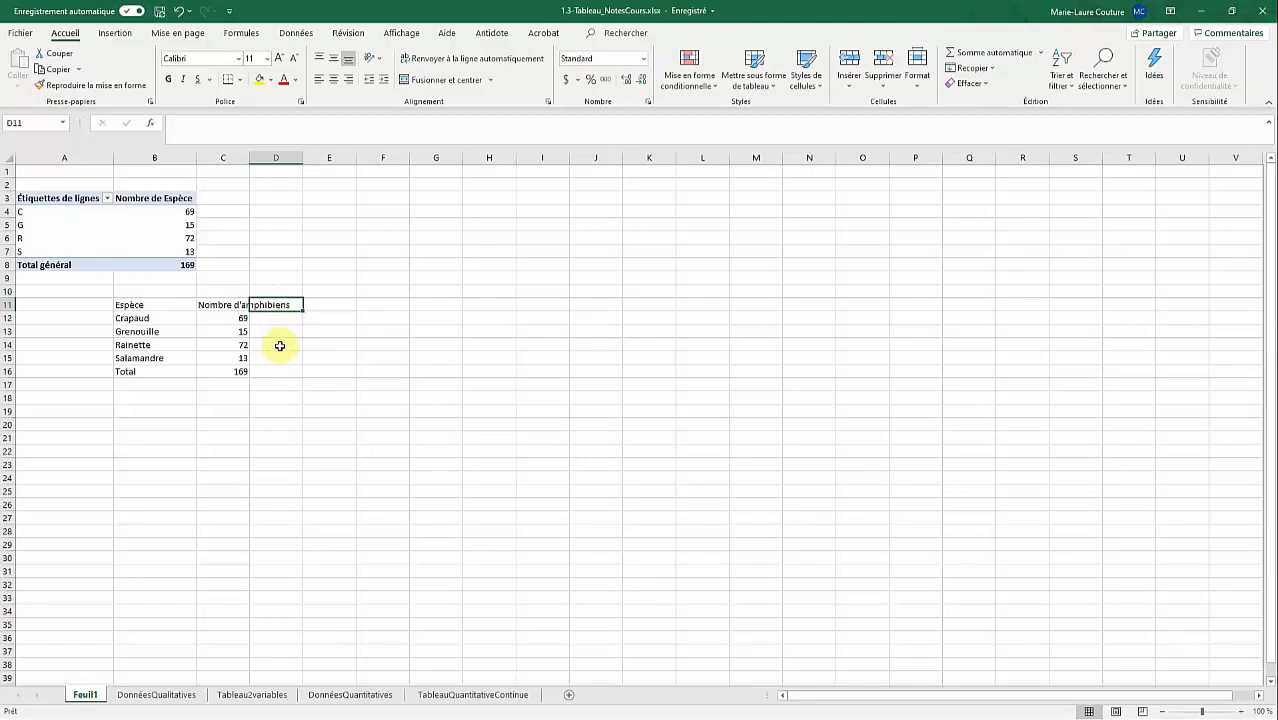
text(Pourcetage d'amphibiens (%))
key(Return)
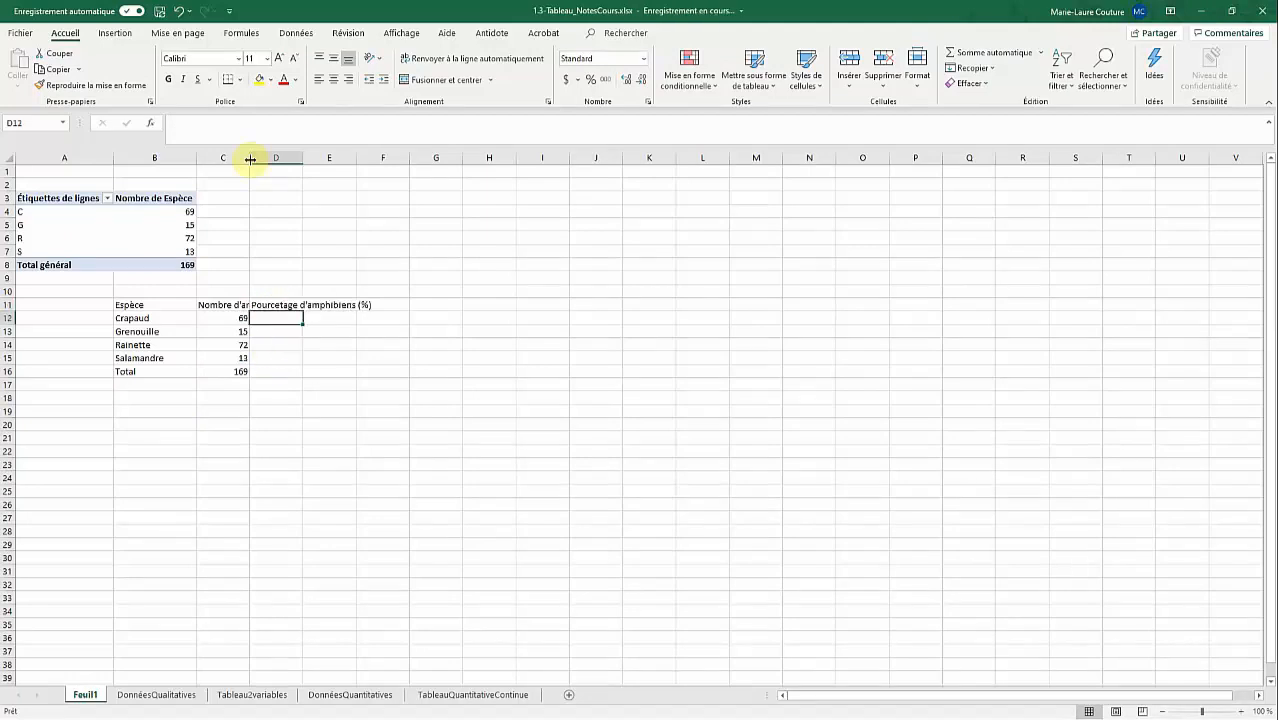
Widen columns C and D to fit their full headers, and select the first empty percentage cell, D12
click(217, 310)
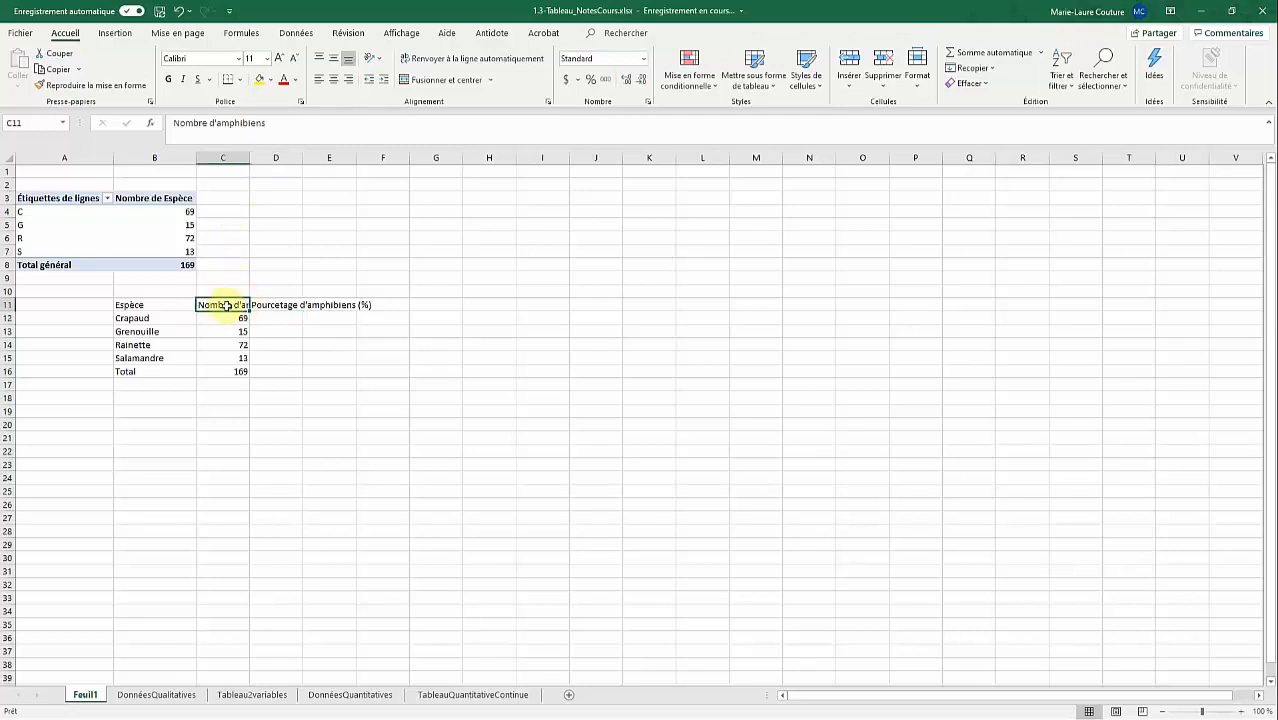
drag(248, 158, 271, 160)
double_click(271, 159)
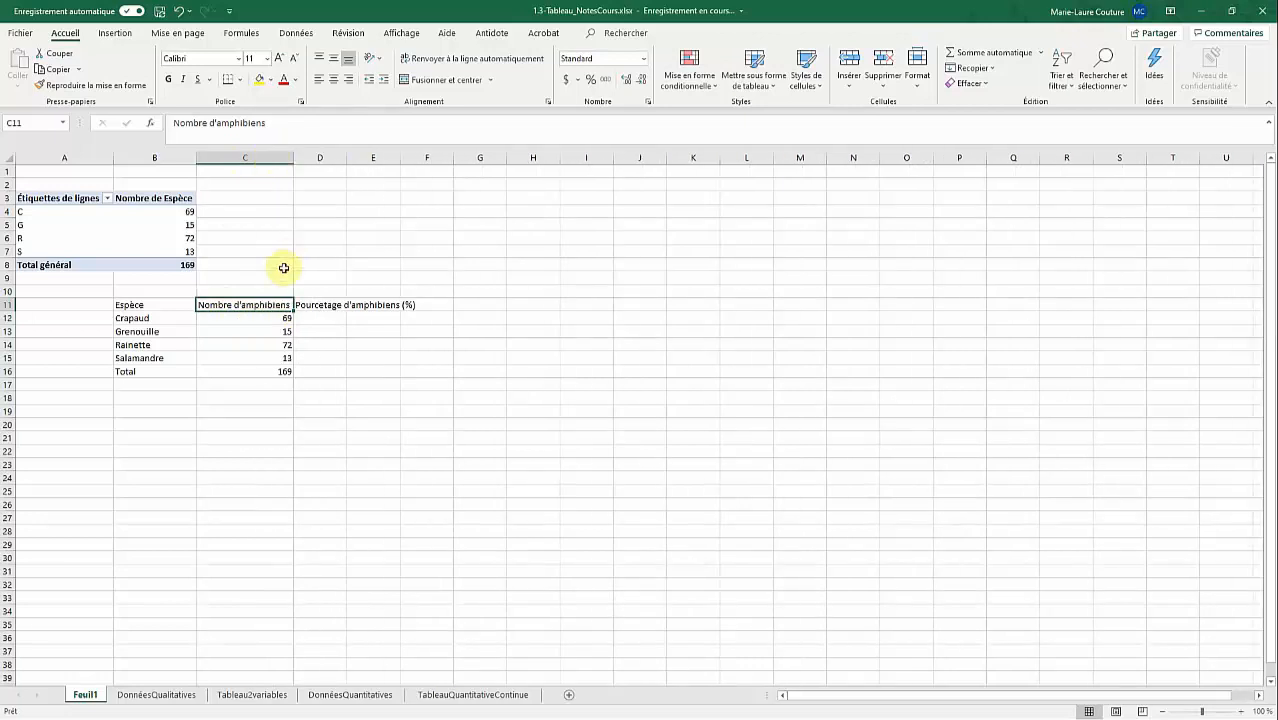
double_click(347, 158)
click(373, 316)
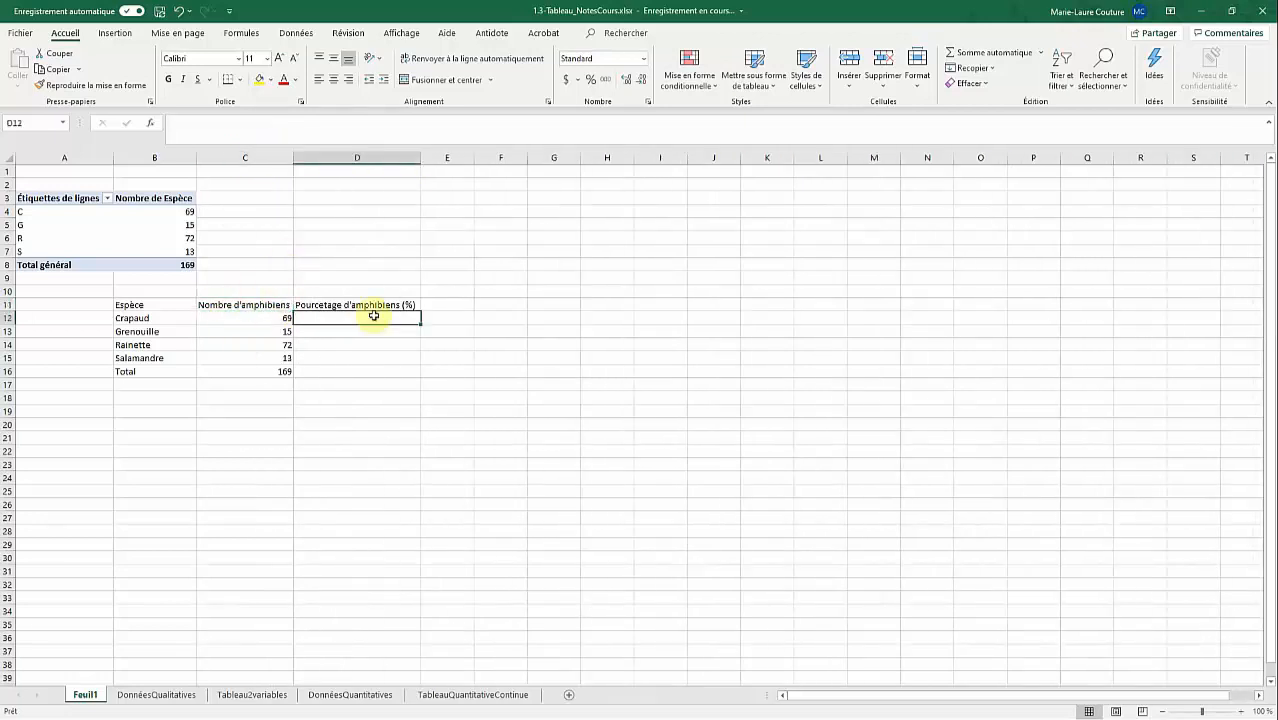
Try to calculate the Crapaud percentage in D12 by entering 69/169*100 without an equals sign, and clear the entry
click(371, 371)
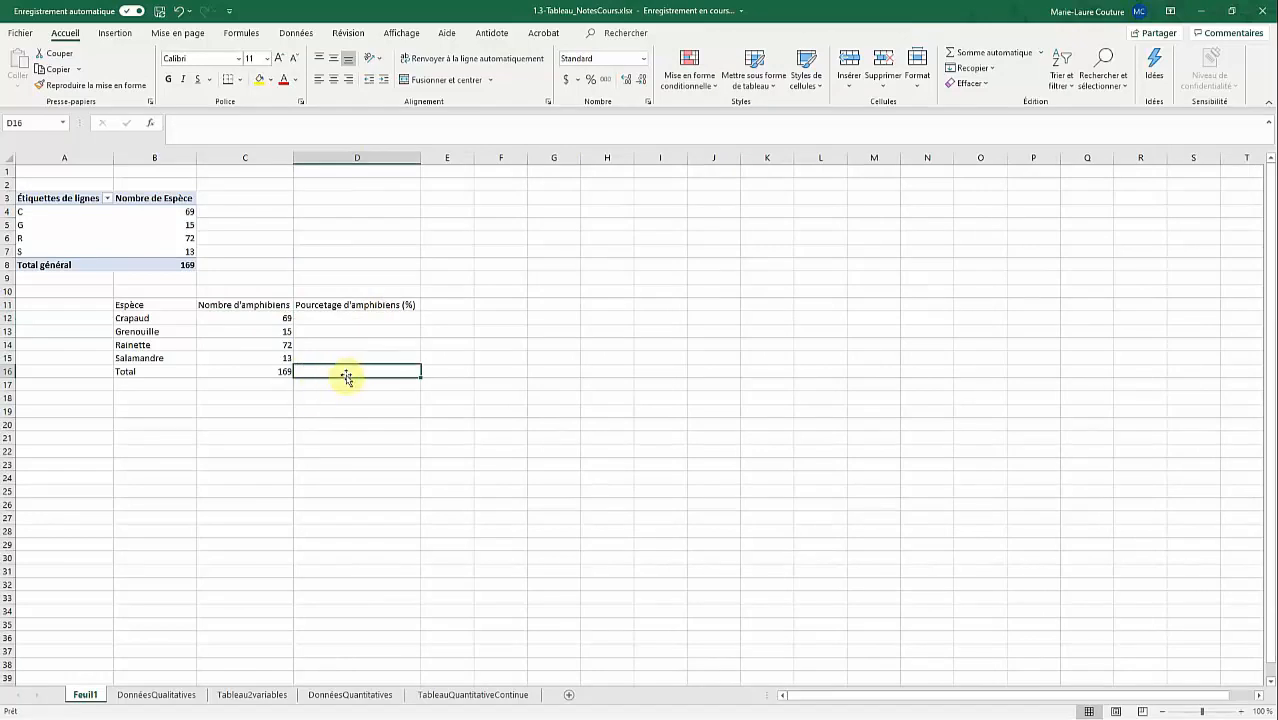
click(352, 320)
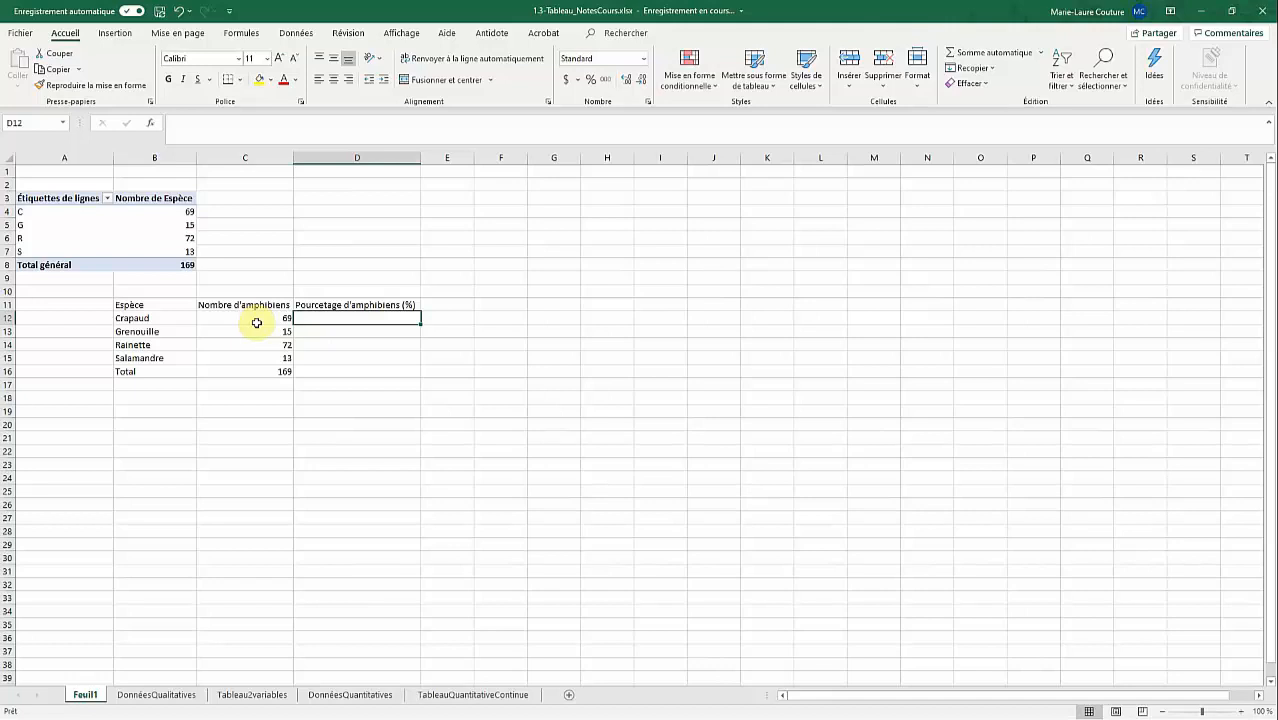
double_click(313, 320)
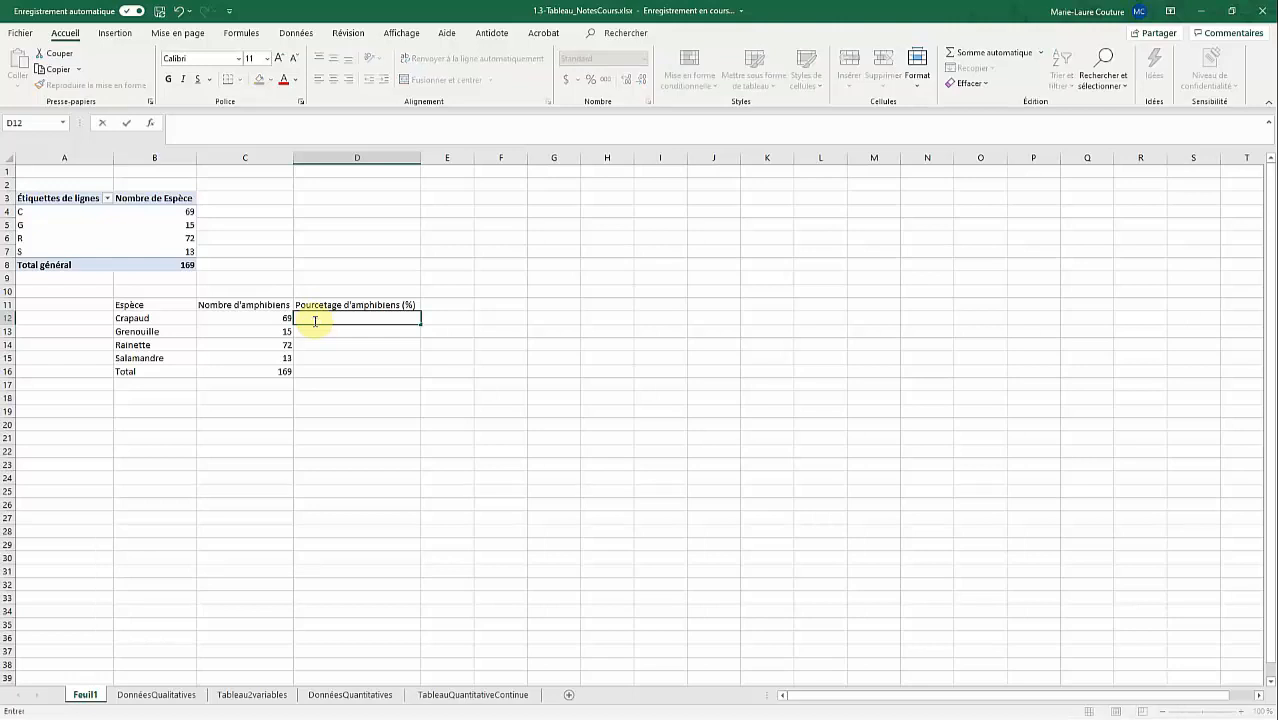
text(69/169*100)
key(Return)
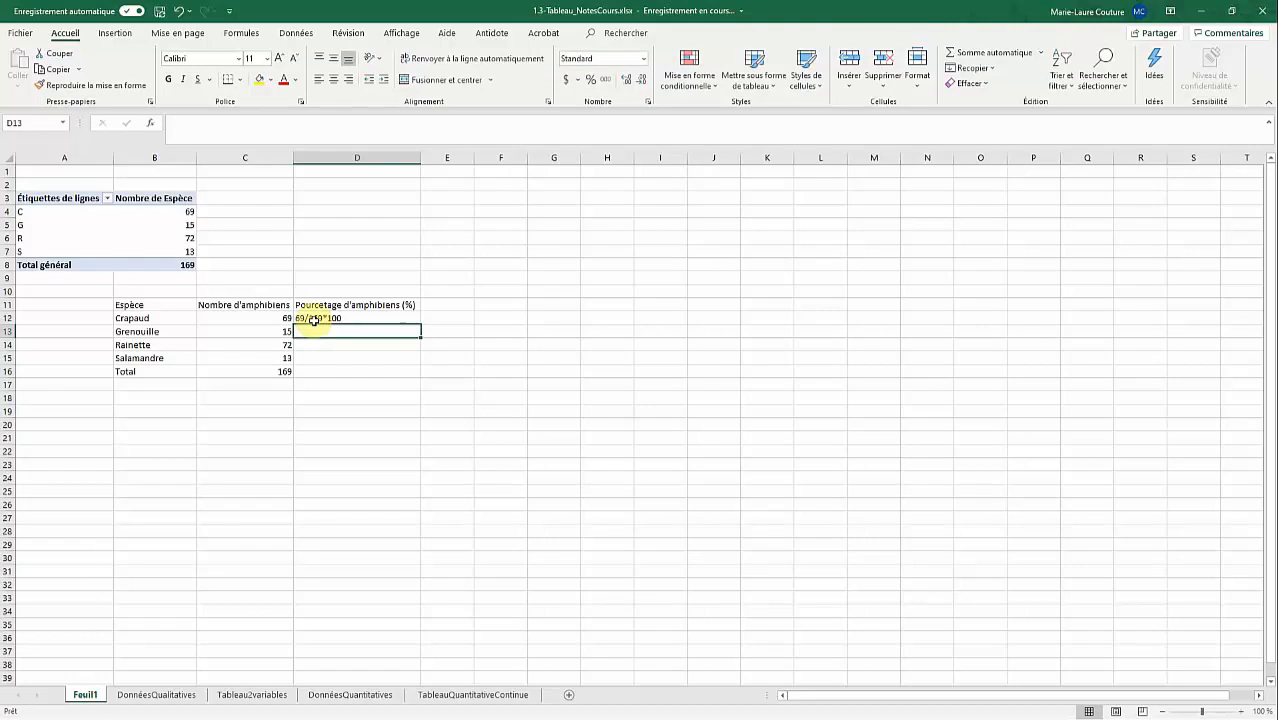
click(313, 319)
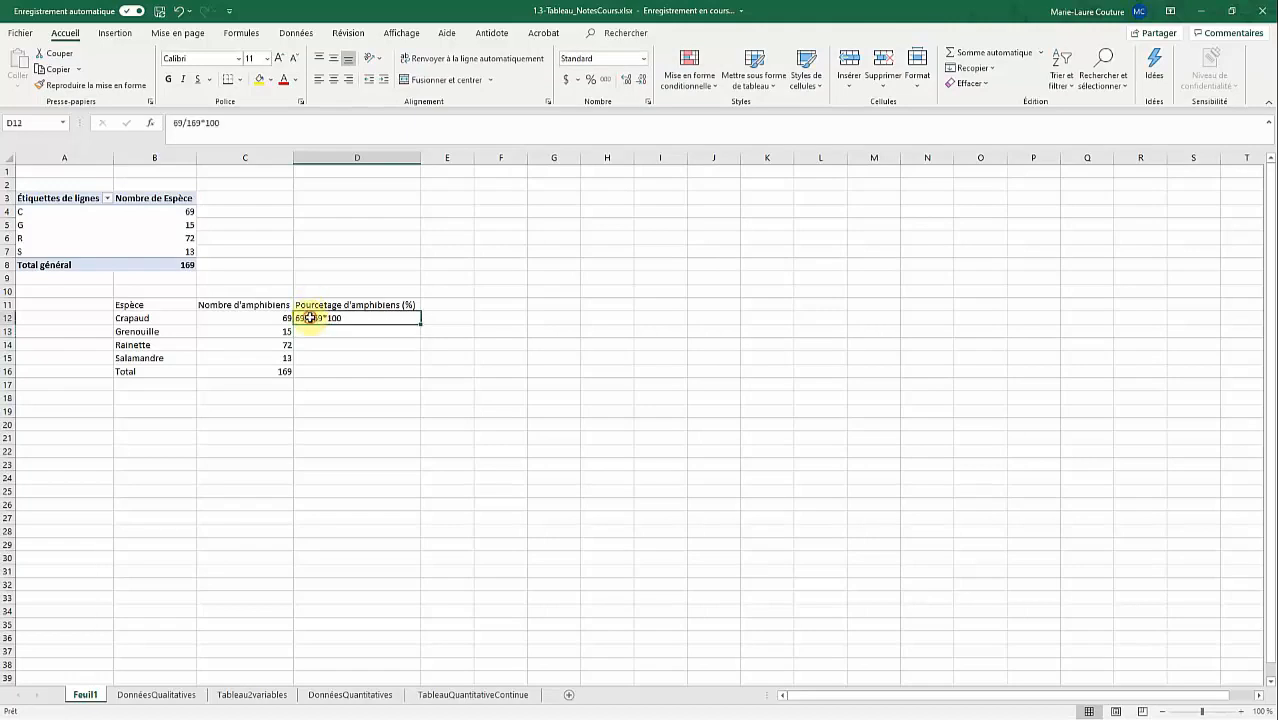
click(174, 122)
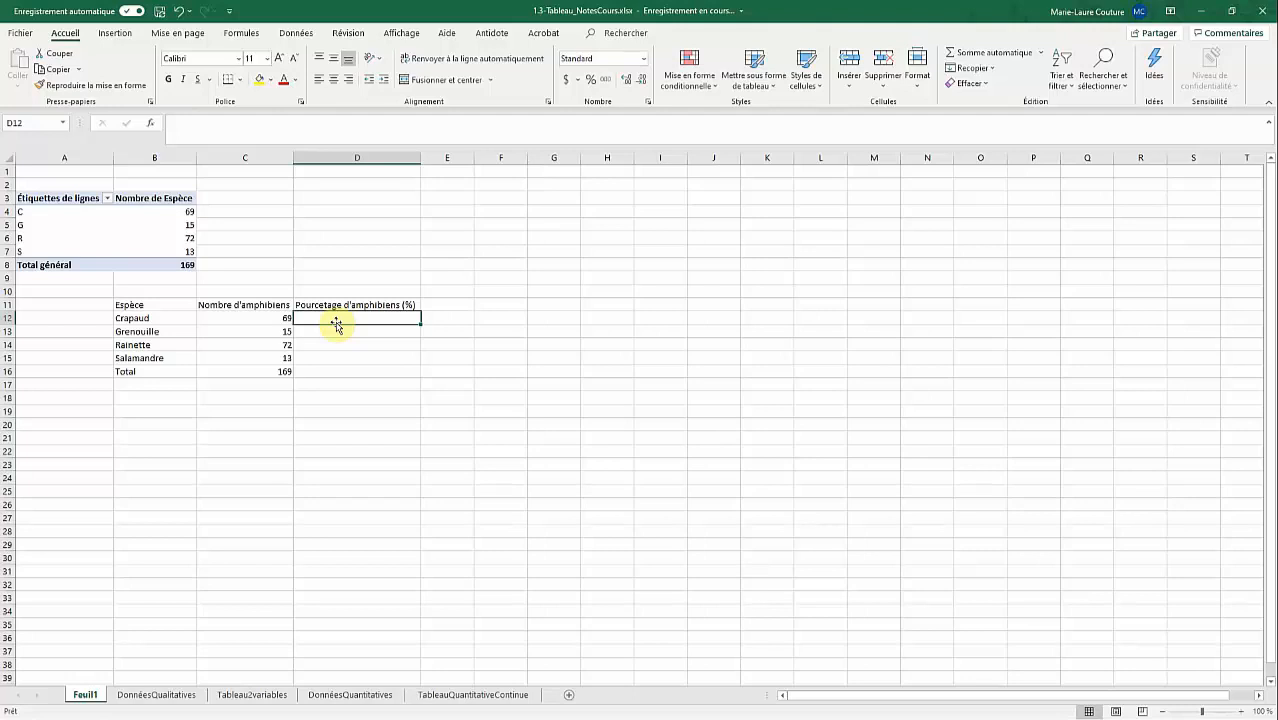
Calculate the Crapaud percentage in D12 with the formula =C12/$C$16*100, keeping the reference to the total absolute
text(=)
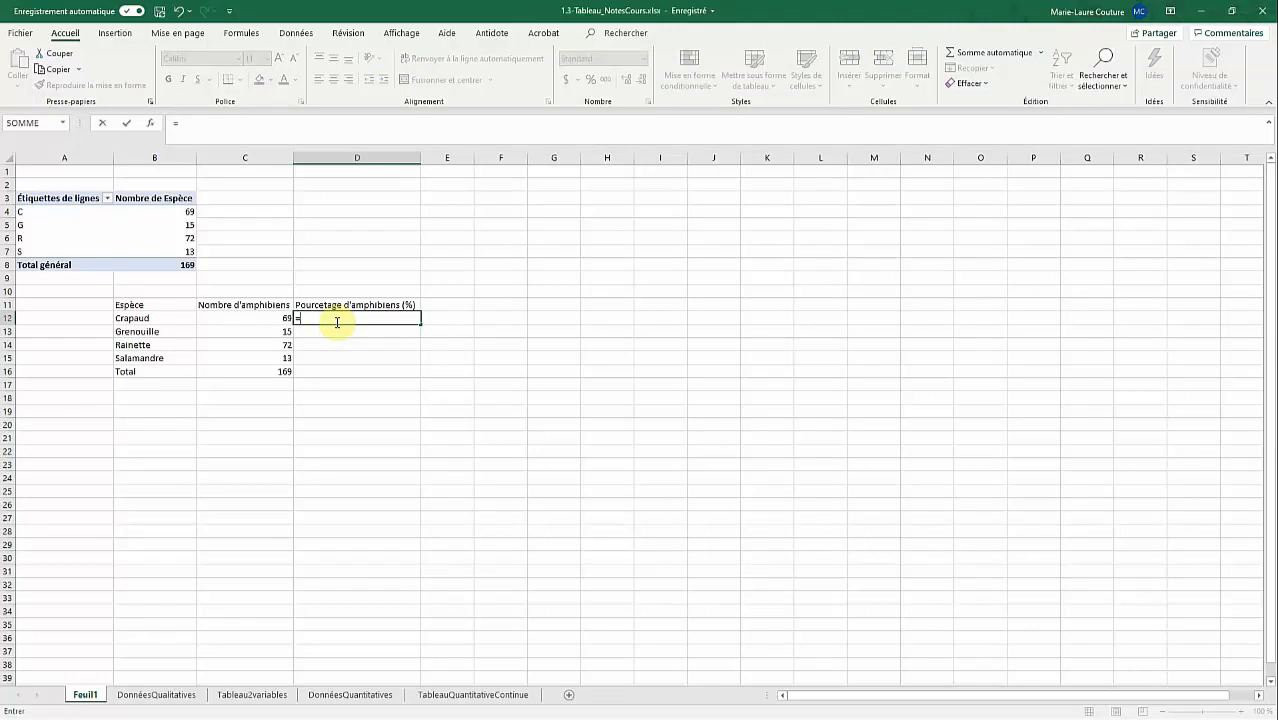
click(263, 318)
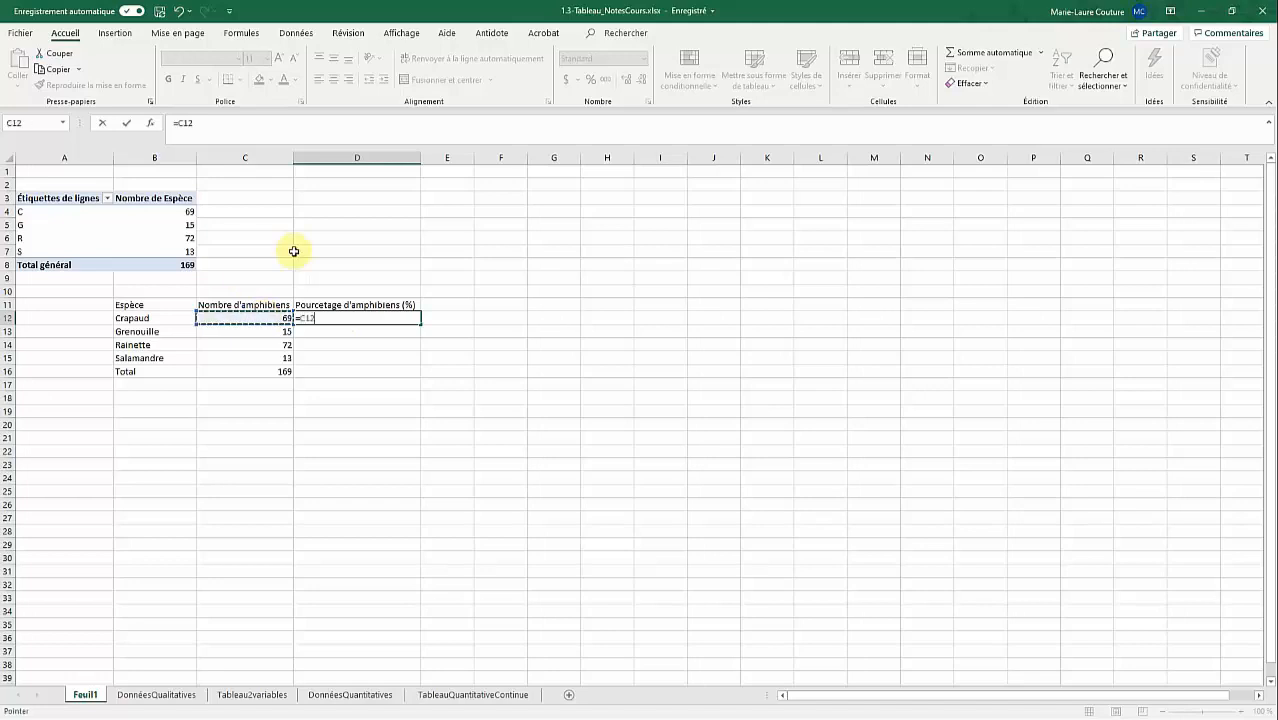
text(/)
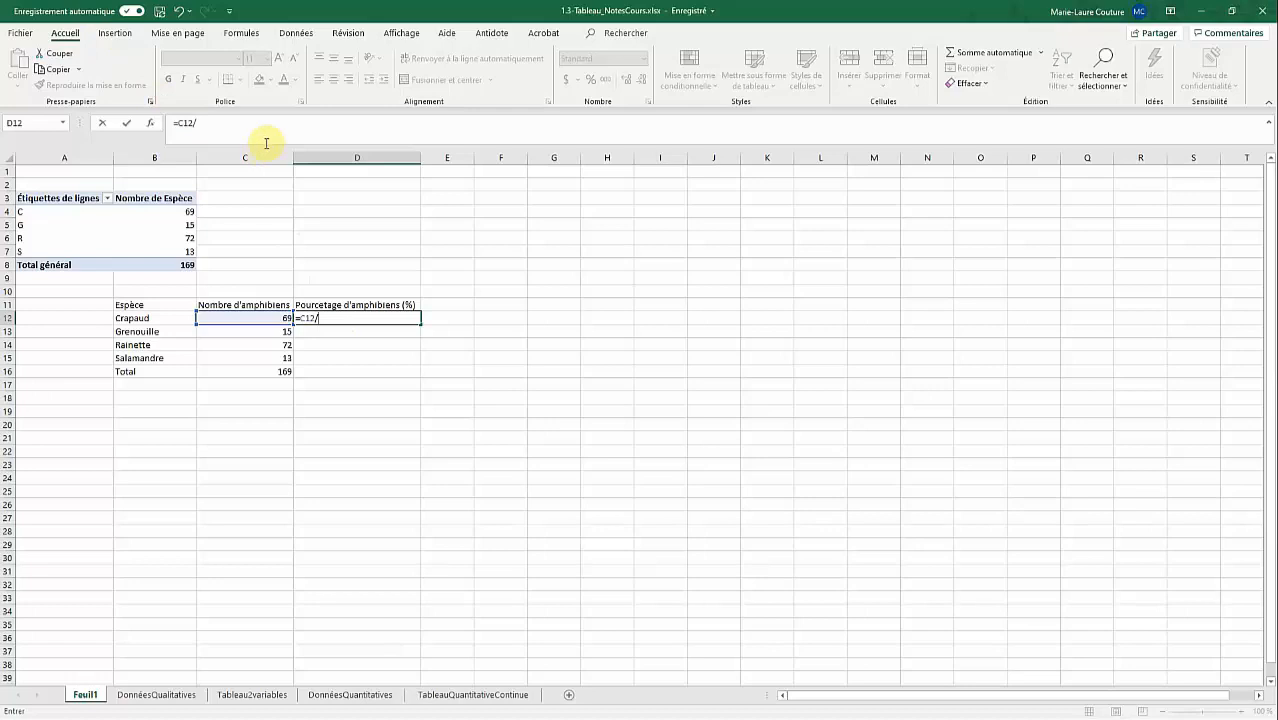
click(284, 372)
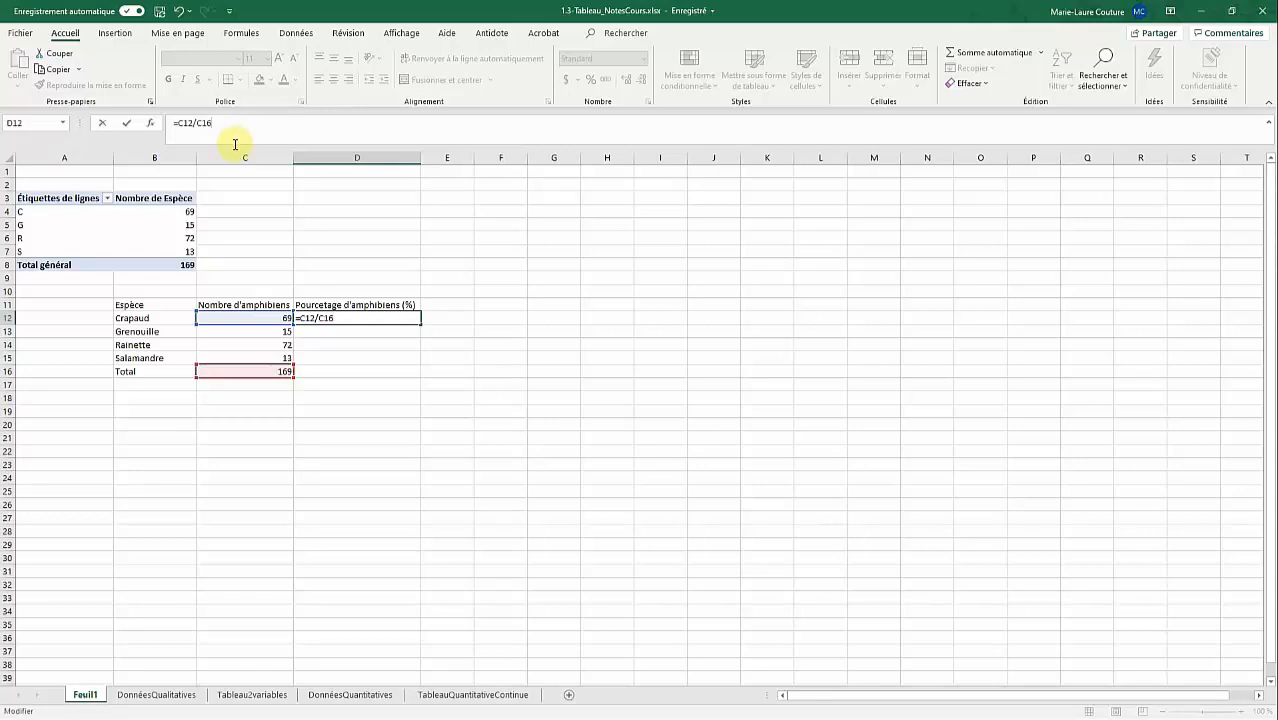
text(*100)
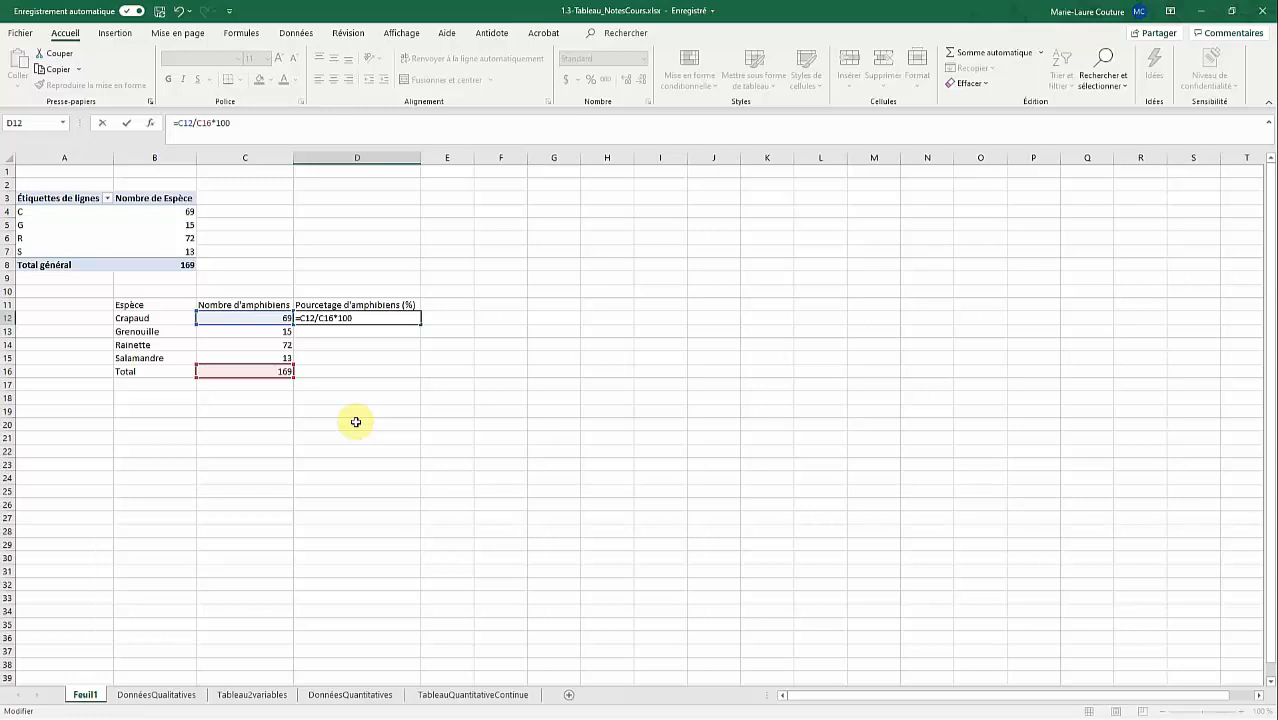
text($C$)
key(Return)
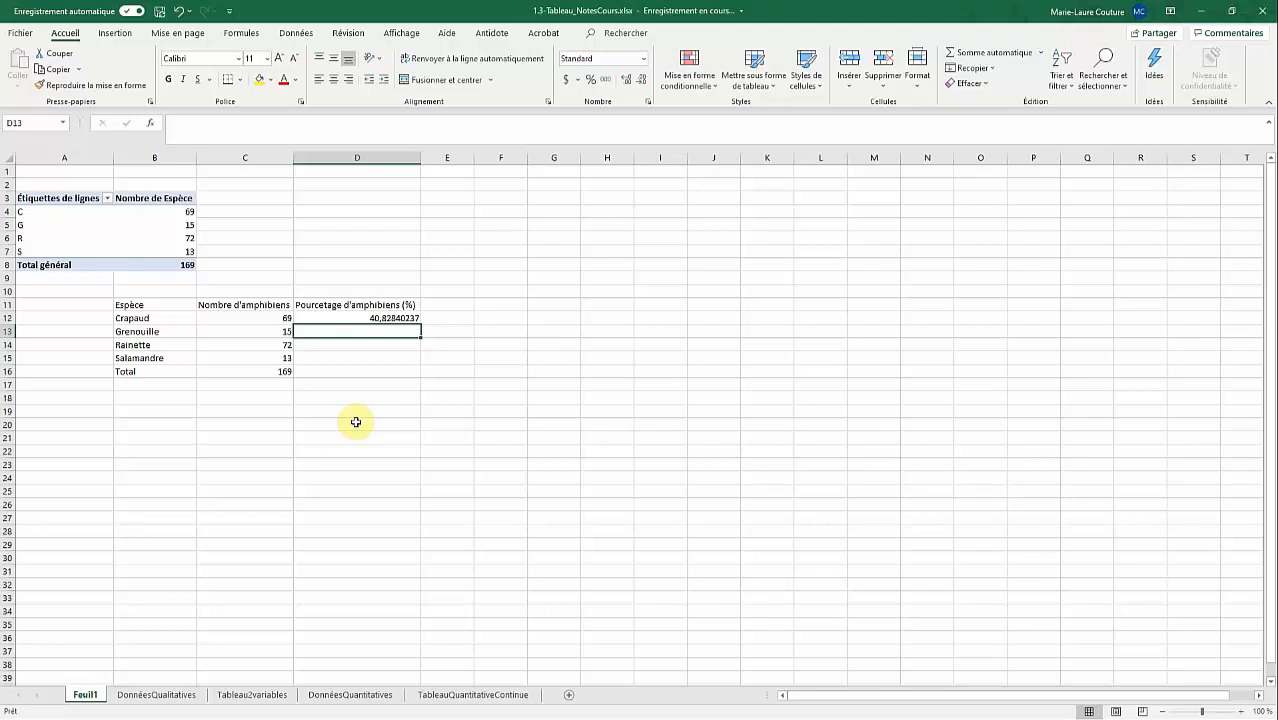
Fill the percentage formula from D12 down through D15 for the remaining species
click(380, 318)
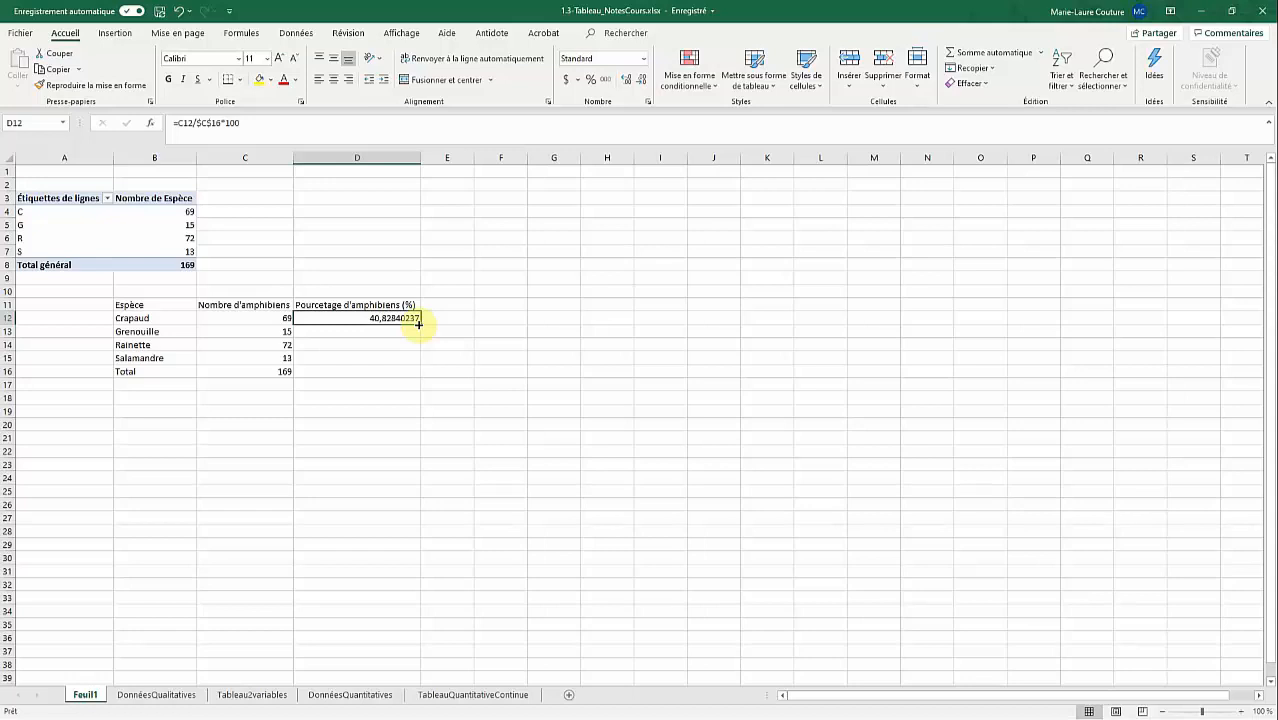
drag(418, 324, 417, 361)
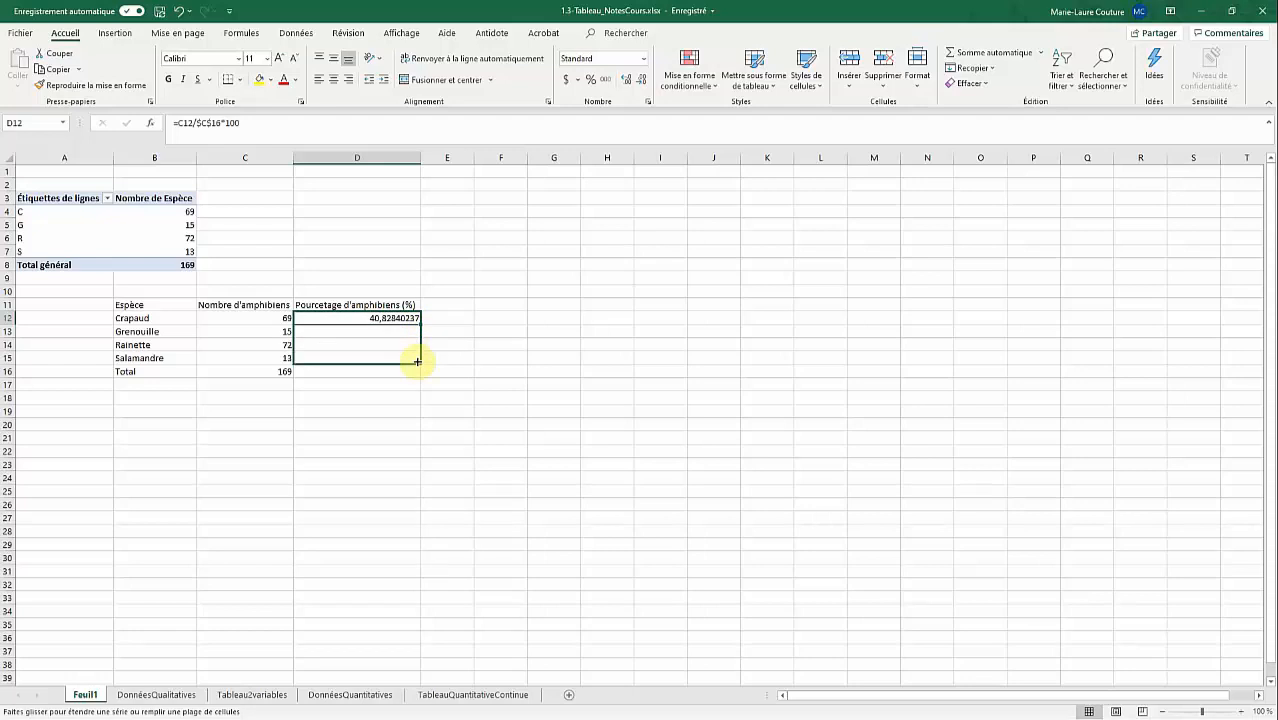
drag(417, 361, 417, 361)
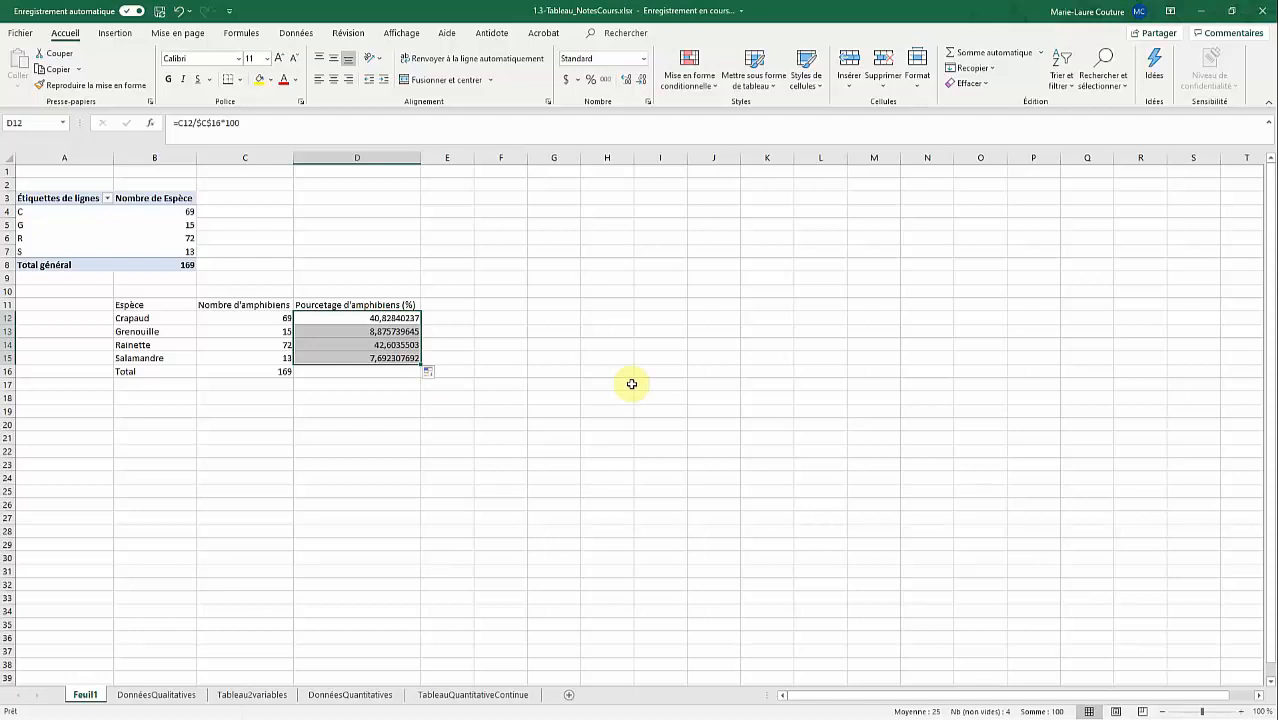
Check which cells the copied Grenouille percentage formula in D13 refers to, leaving the formula as it is
click(387, 335)
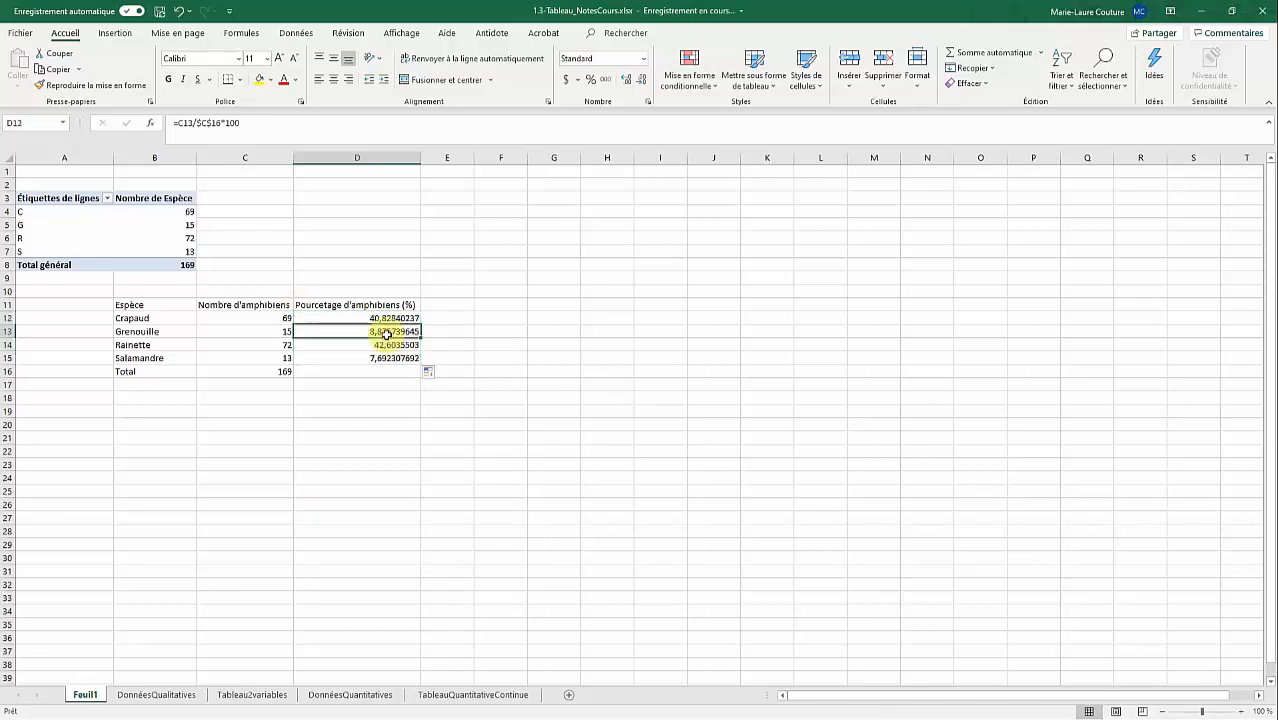
click(219, 122)
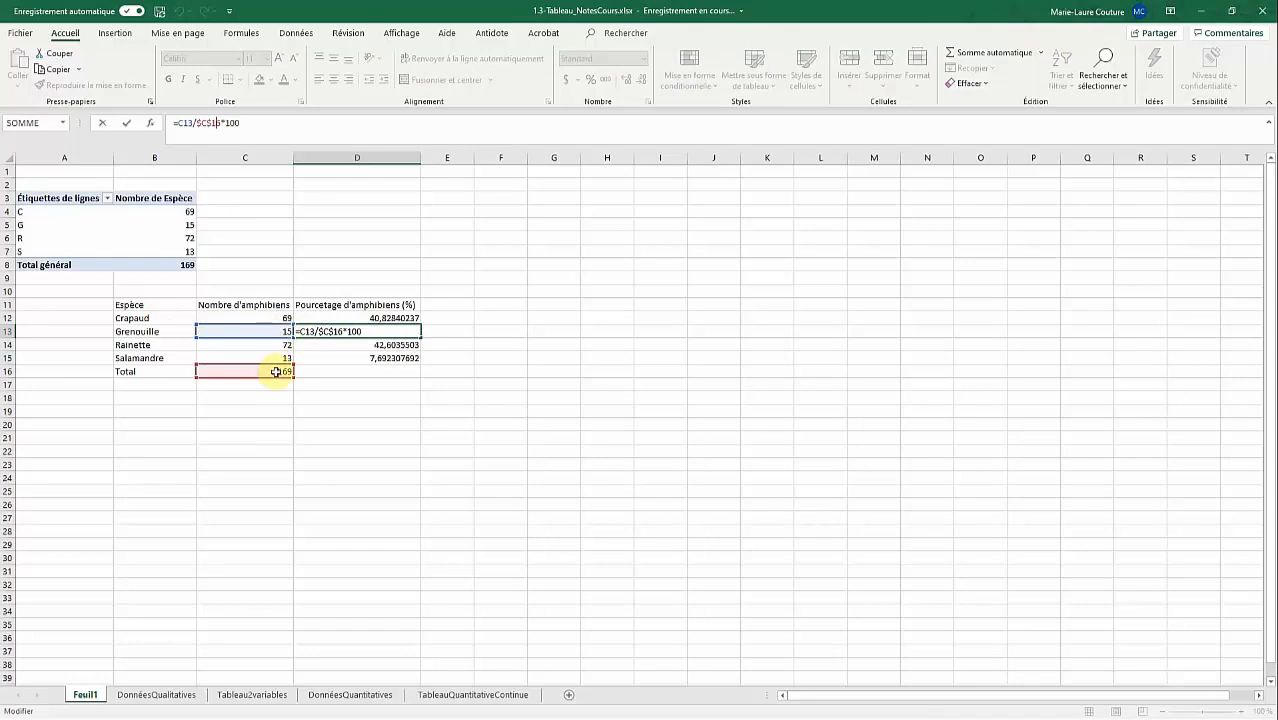
click(345, 330)
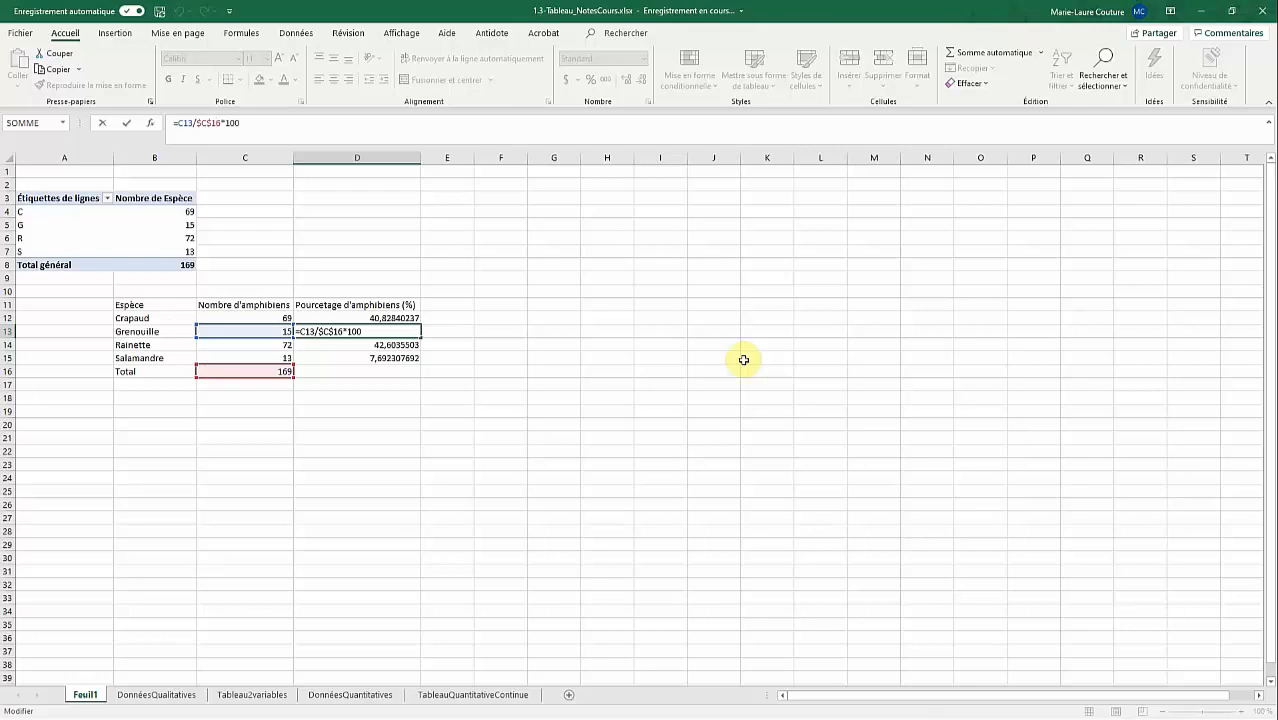
key(Return)
Calculate the percentage total in D16 with the formula =SOMME(D12:D15)
click(343, 378)
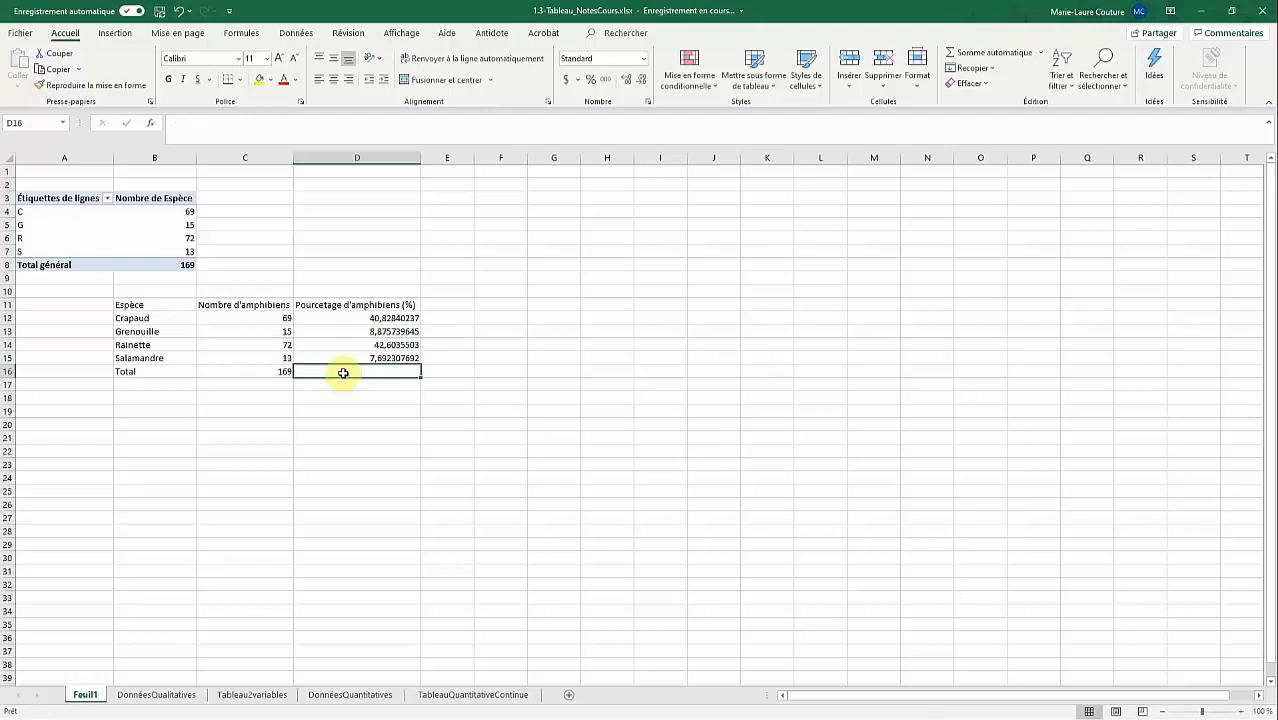
double_click(368, 372)
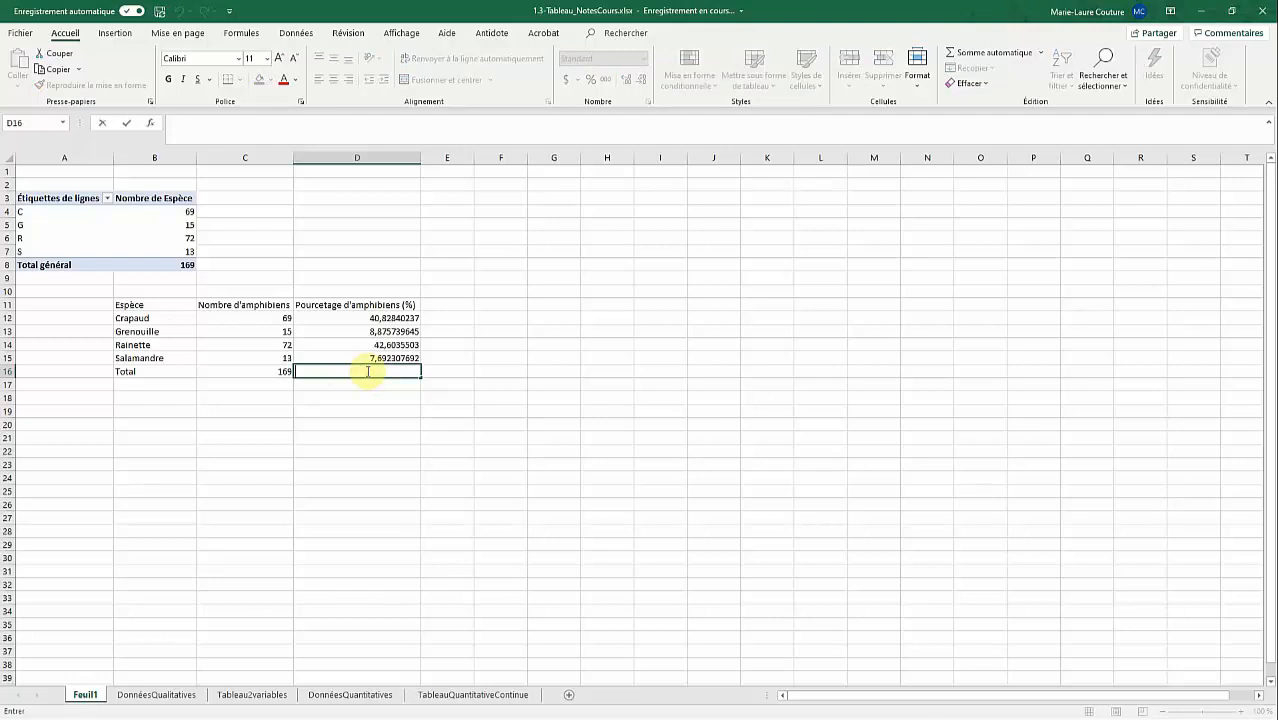
text(=SOMME()
drag(397, 318, 370, 361)
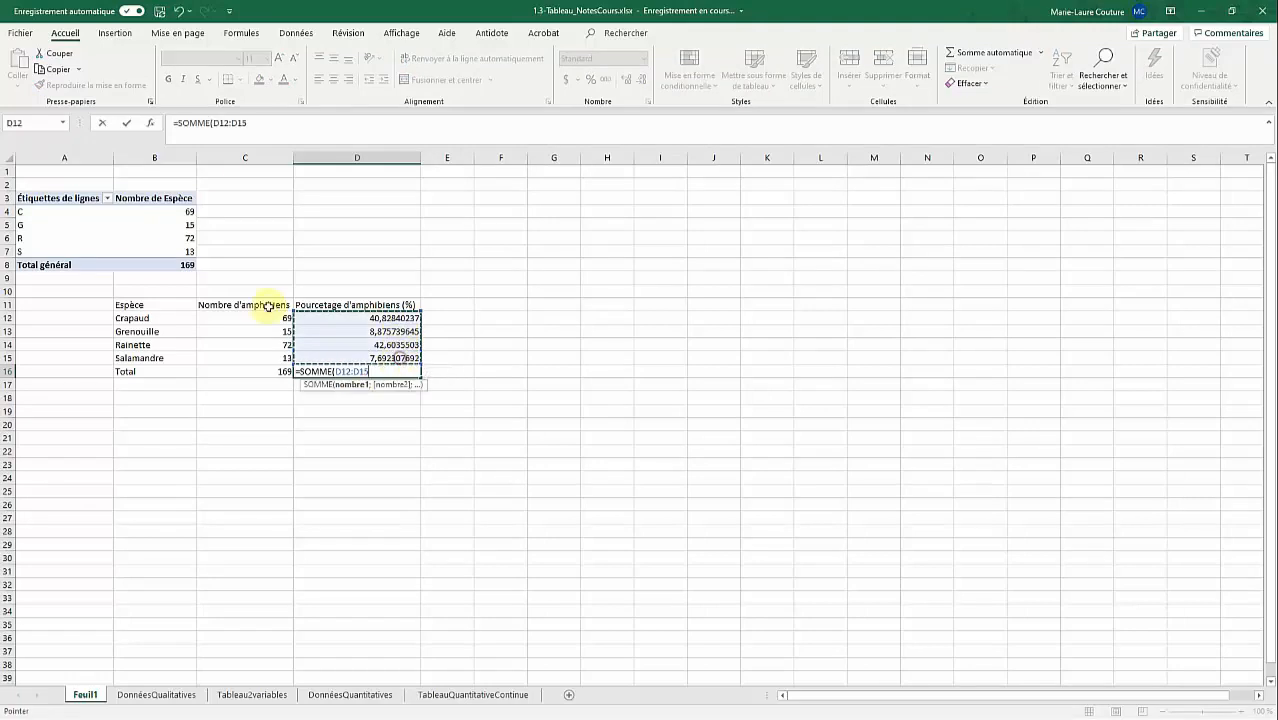
click(249, 126)
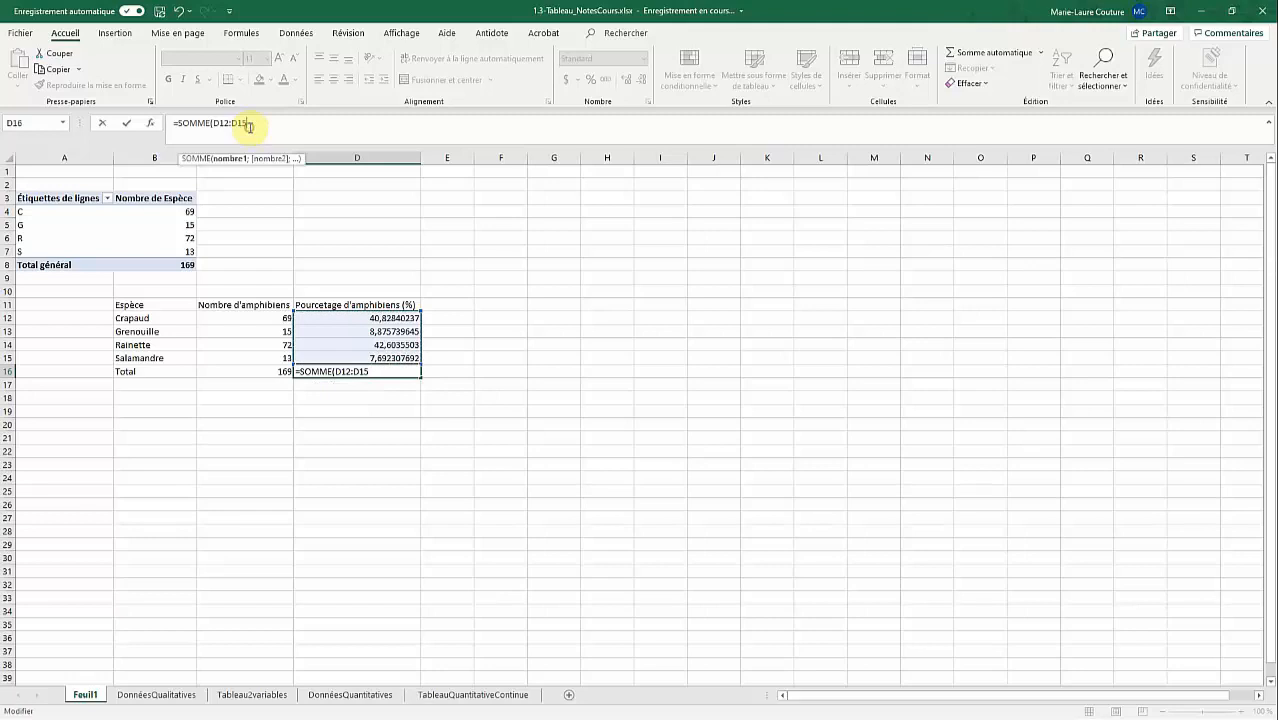
text())
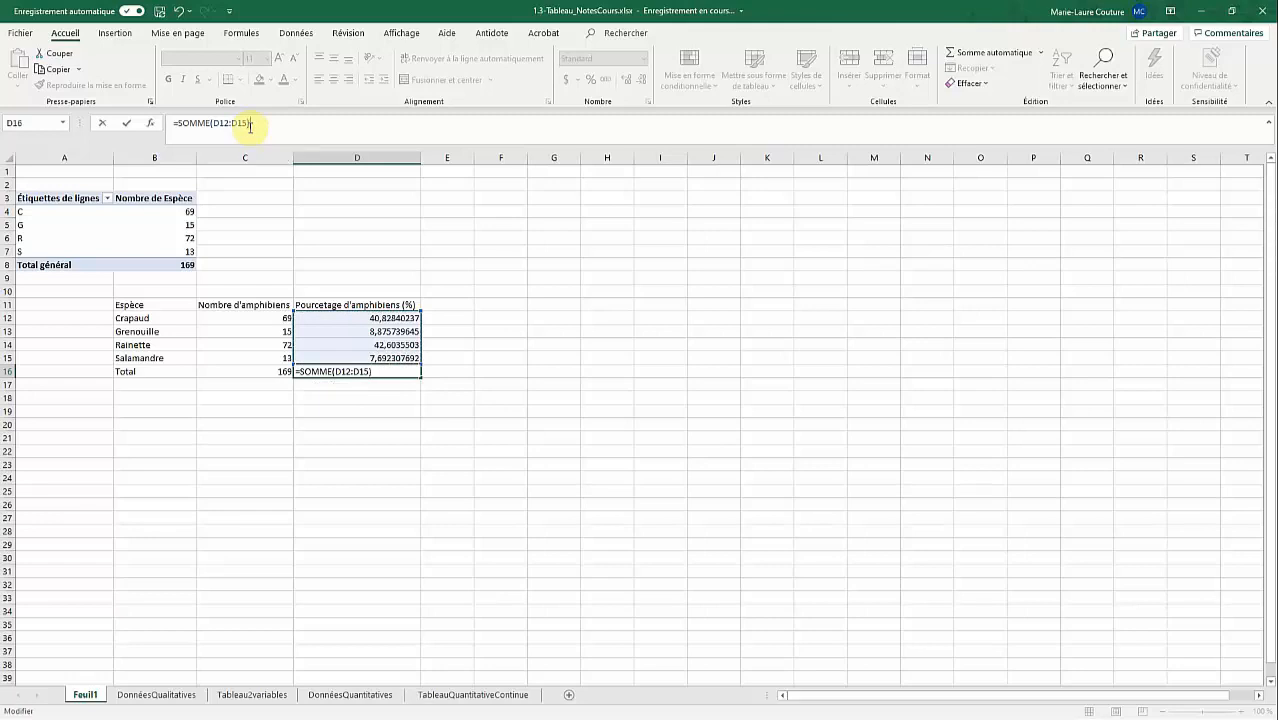
key(Return)
click(385, 371)
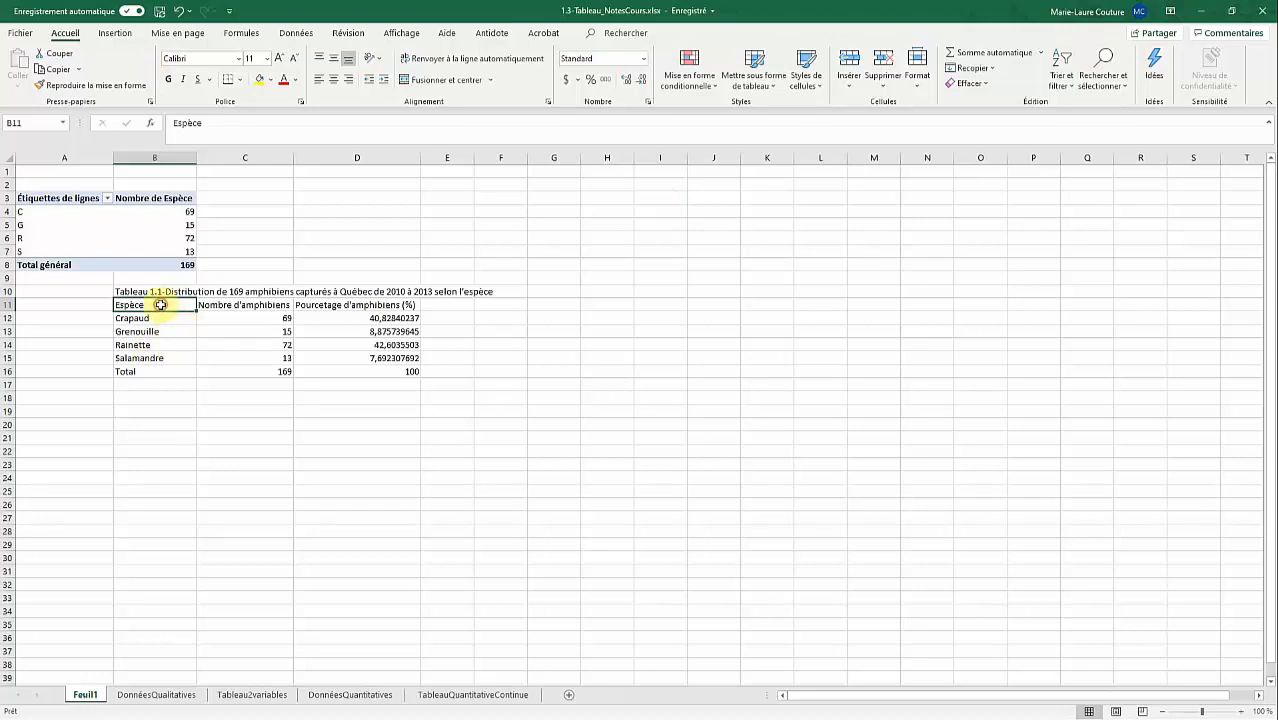
Center the contents of the frequency table B11:D16 both horizontally and vertically
drag(160, 305, 388, 374)
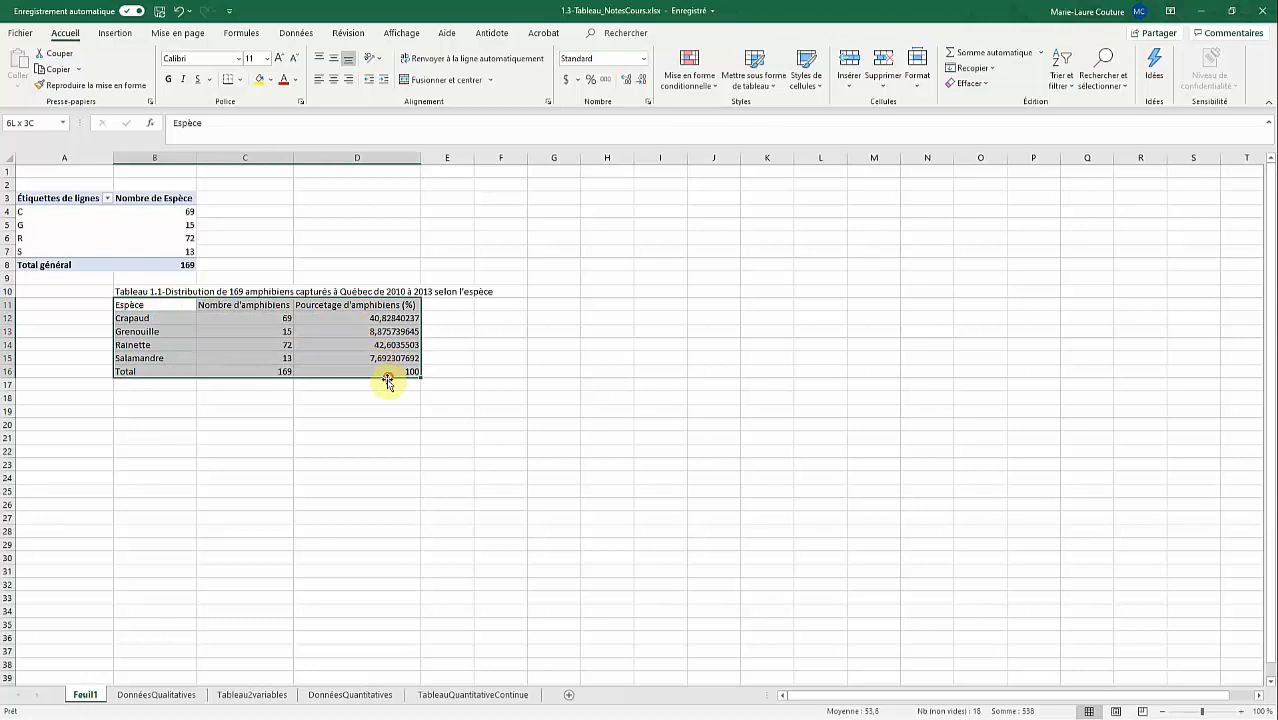
click(332, 82)
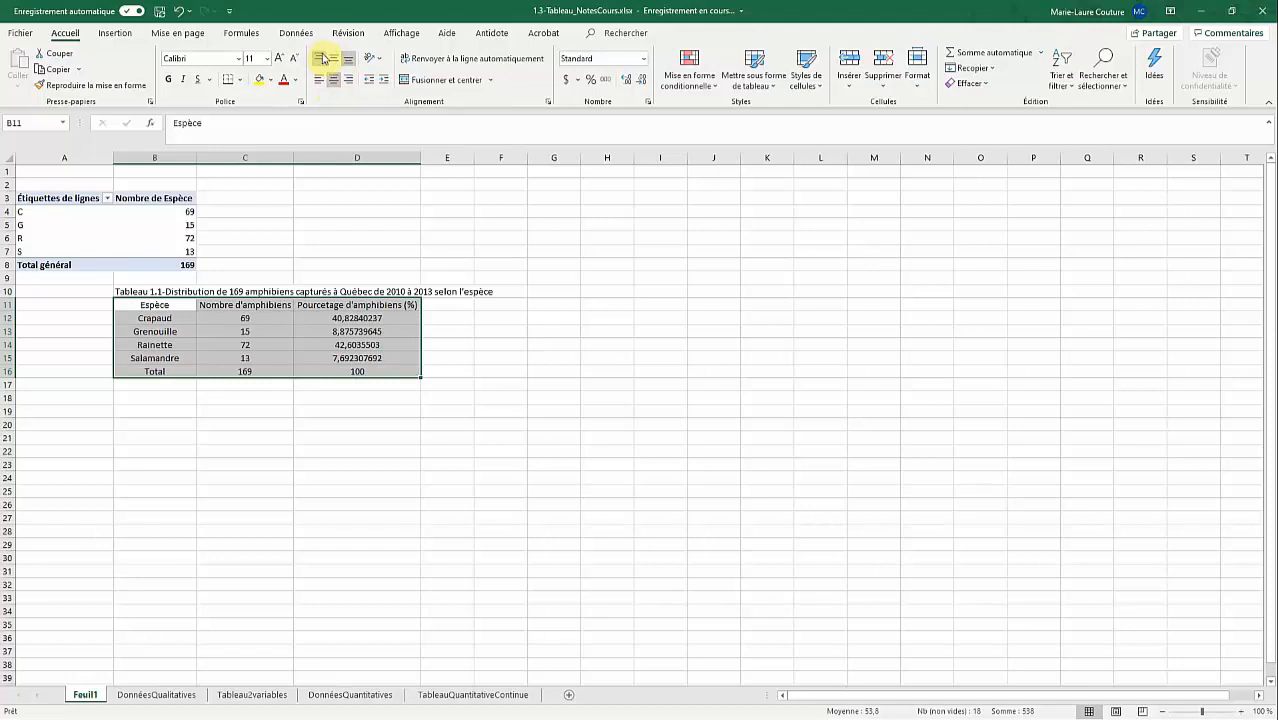
click(335, 60)
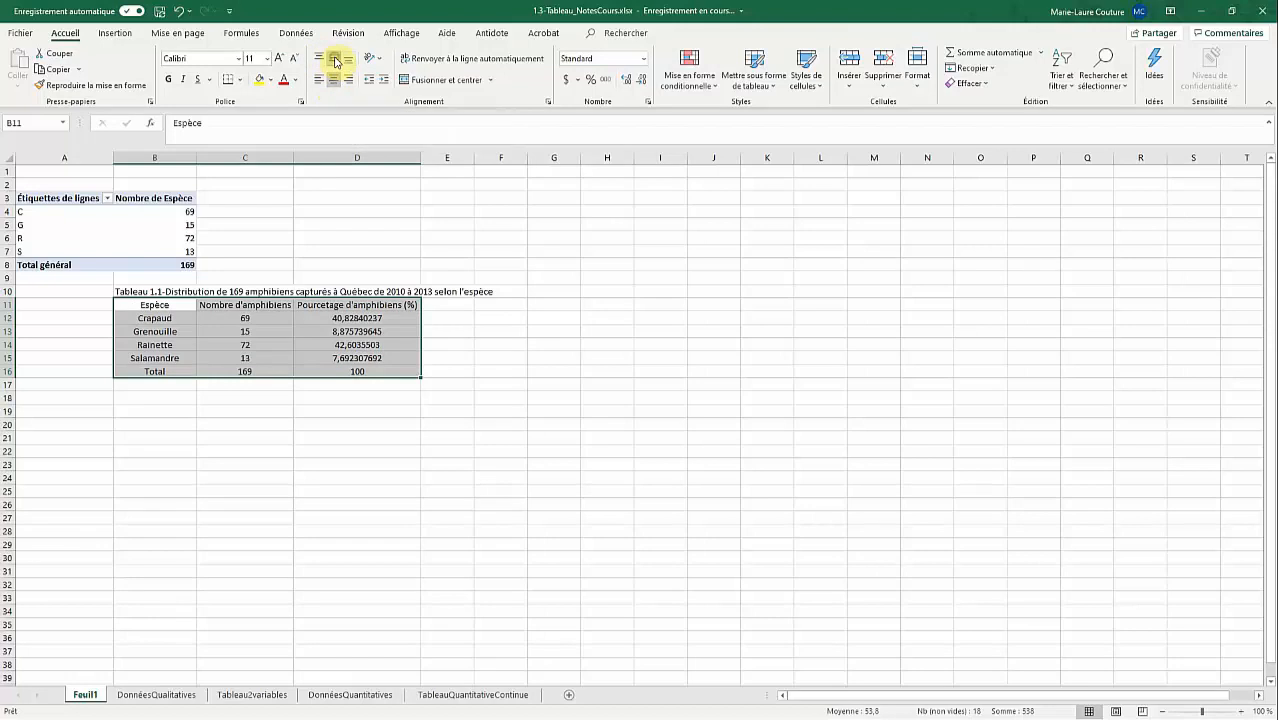
click(344, 409)
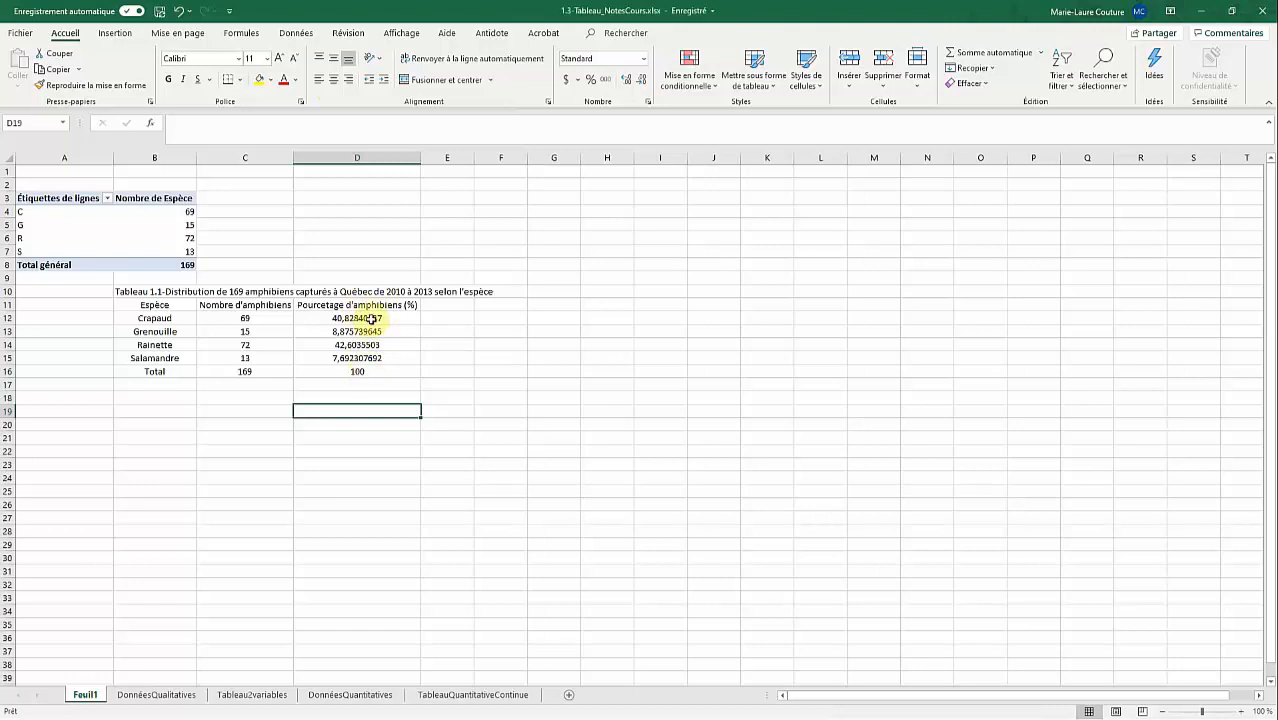
Reduce the percentages in D12:D16 to two decimal places
drag(371, 318, 373, 372)
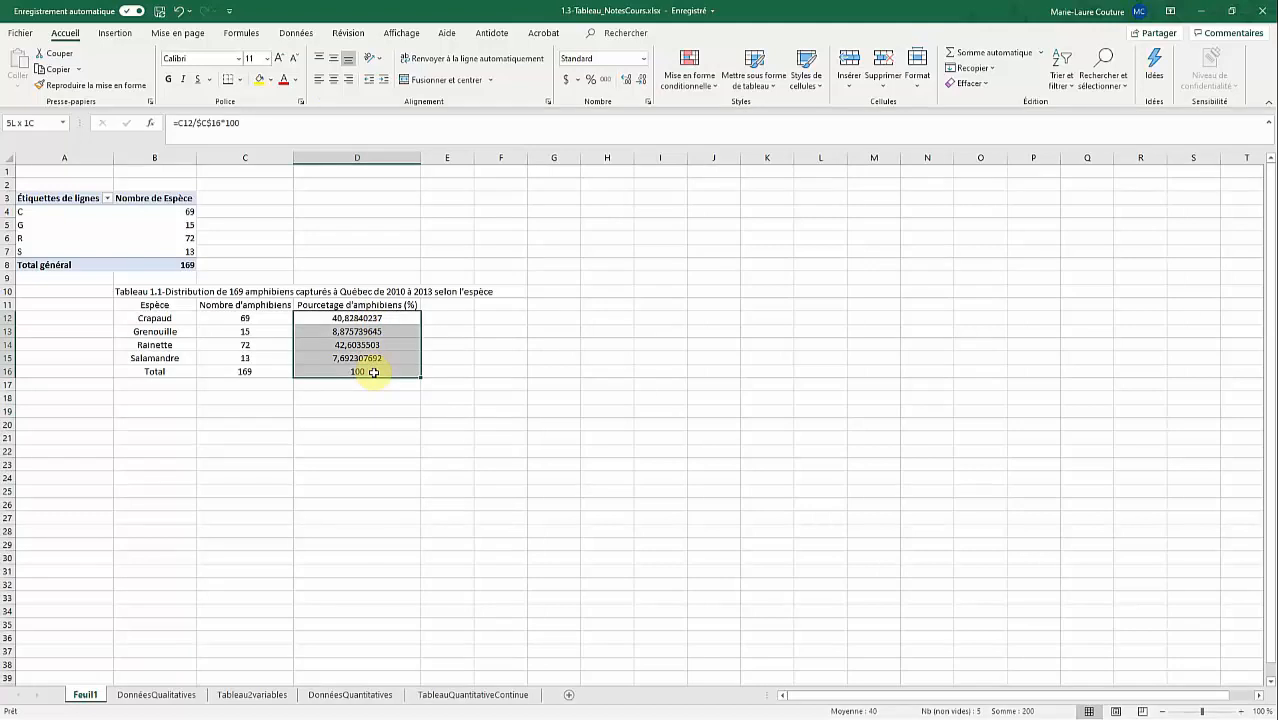
drag(373, 372, 373, 372)
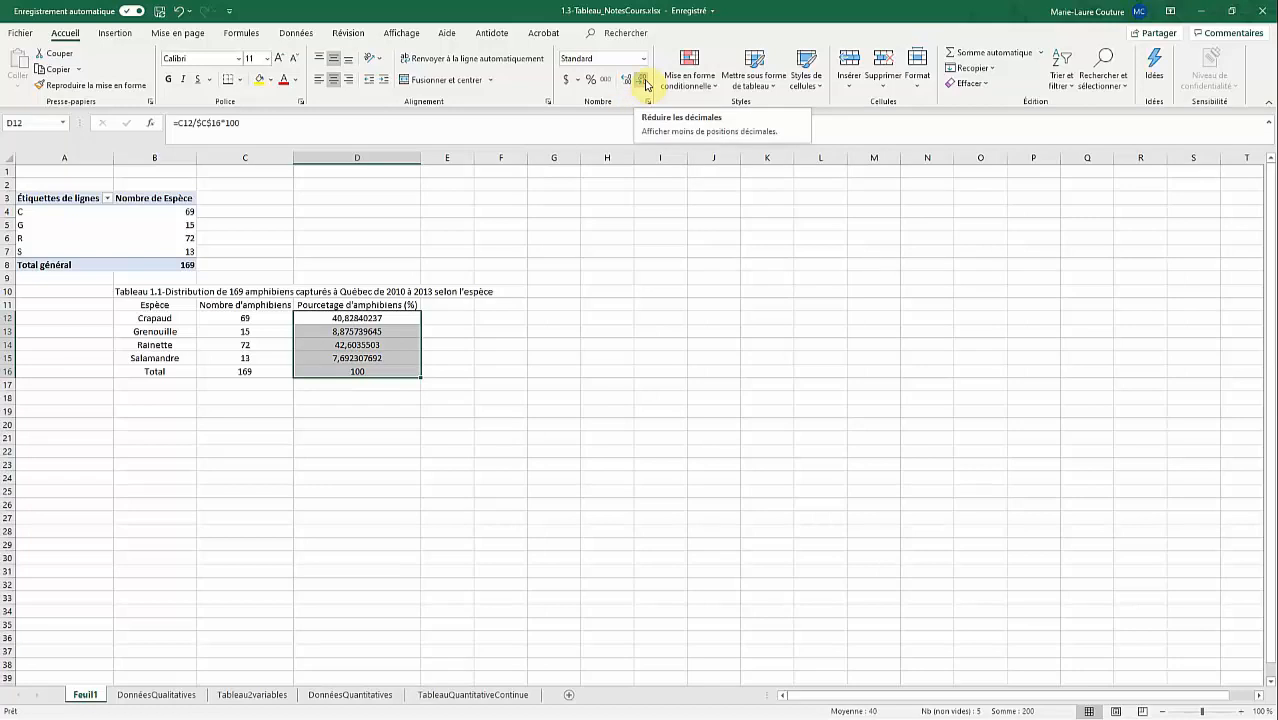
click(645, 84)
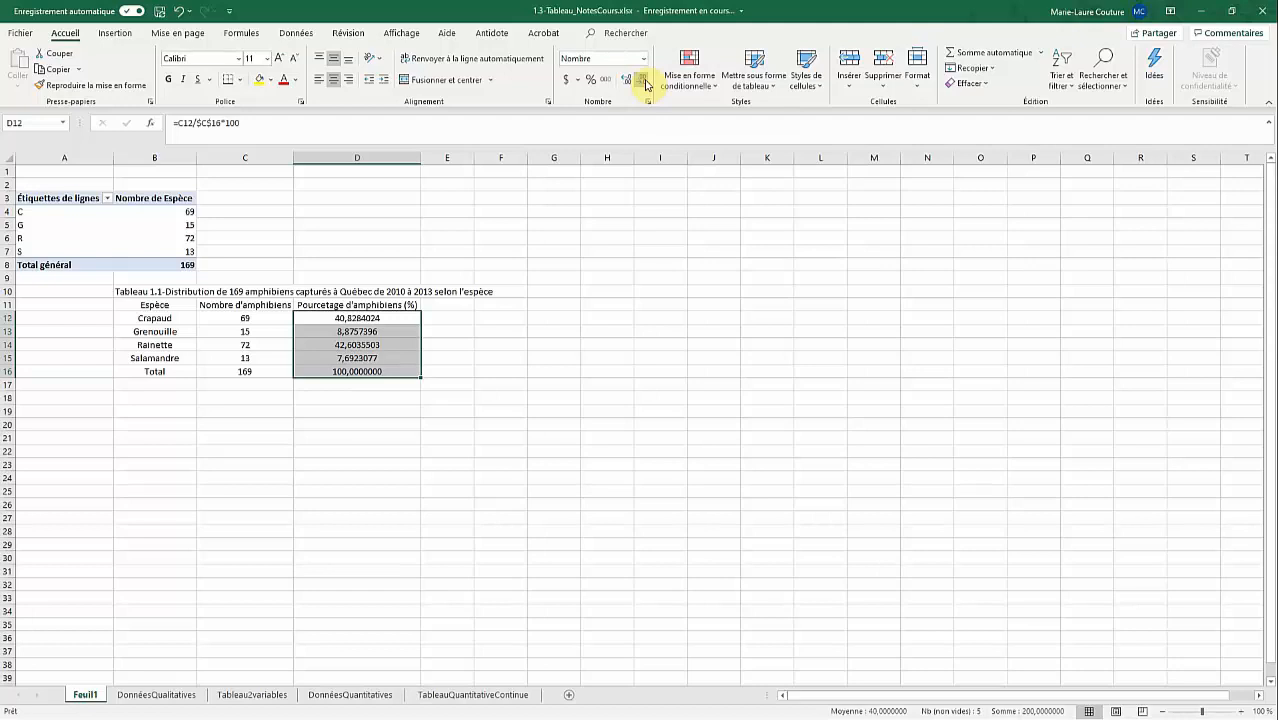
click(645, 84)
click(645, 84)
click(645, 84)
click(645, 84)
click(645, 84)
click(357, 410)
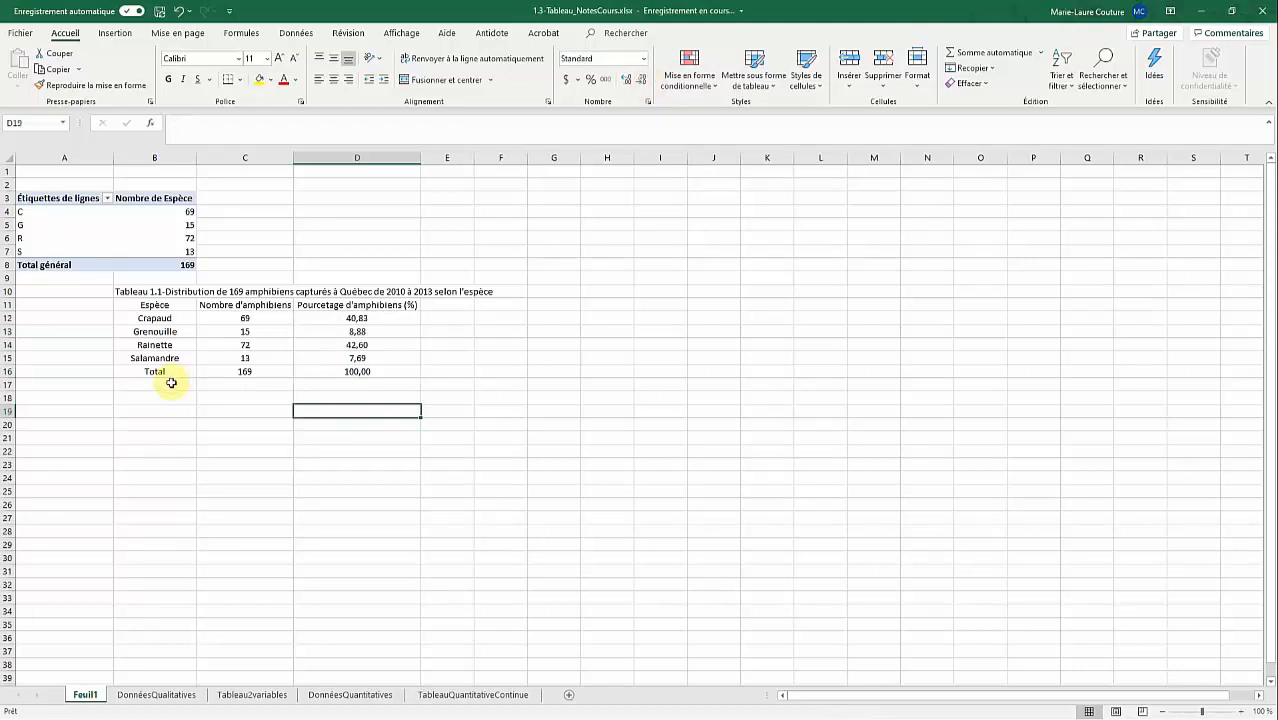
Apply a top and bottom border (Bordure en haut et en bas) to the Total row, B16:D16
click(172, 374)
key(ctrl+shift+Right)
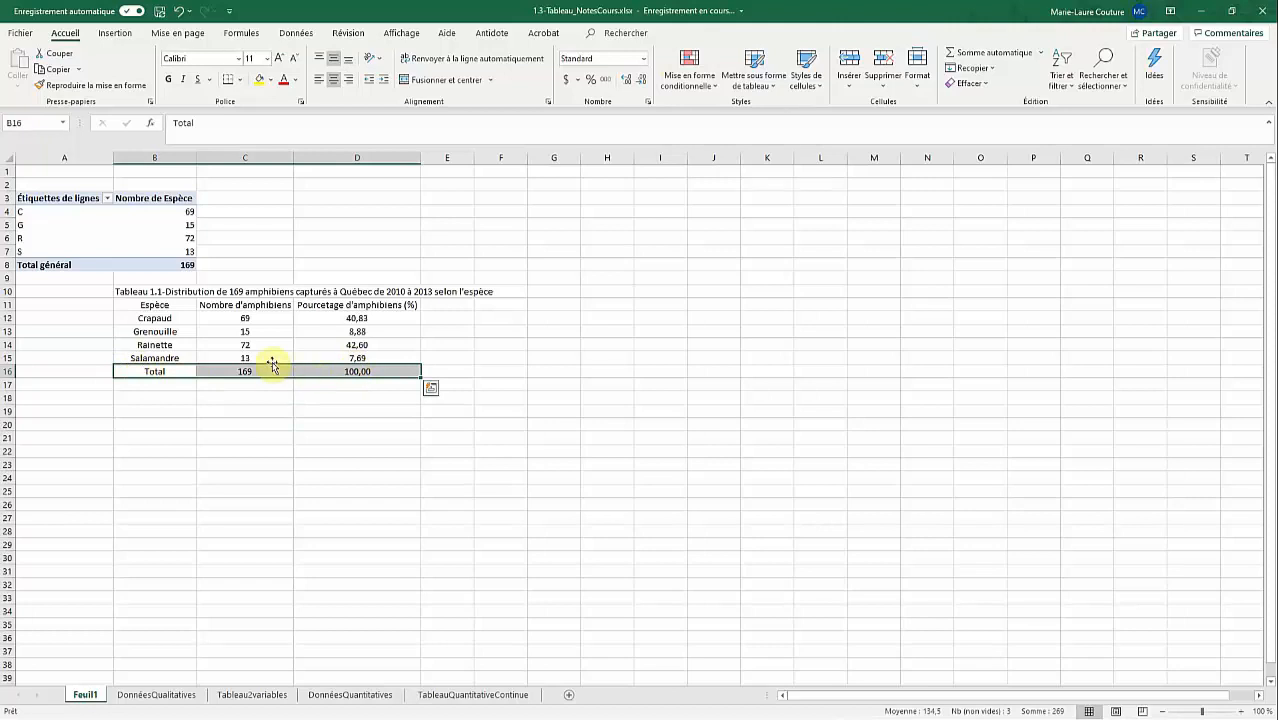
click(241, 80)
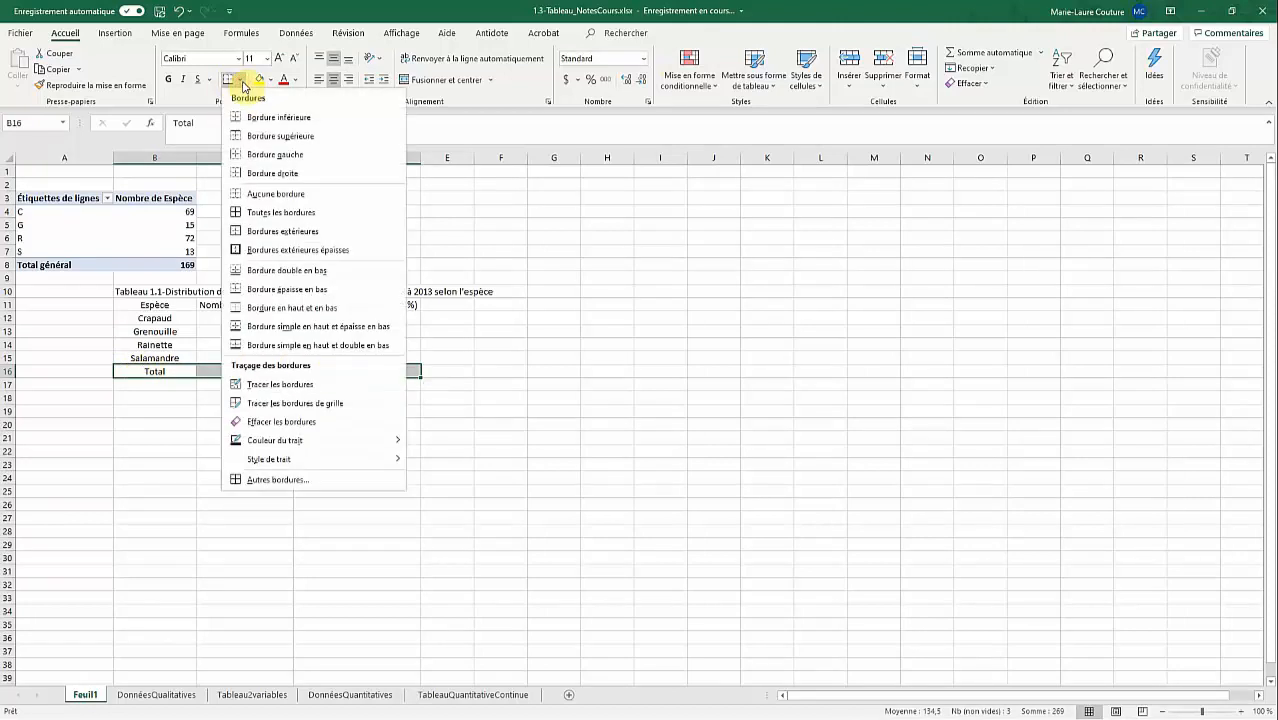
click(303, 316)
click(240, 410)
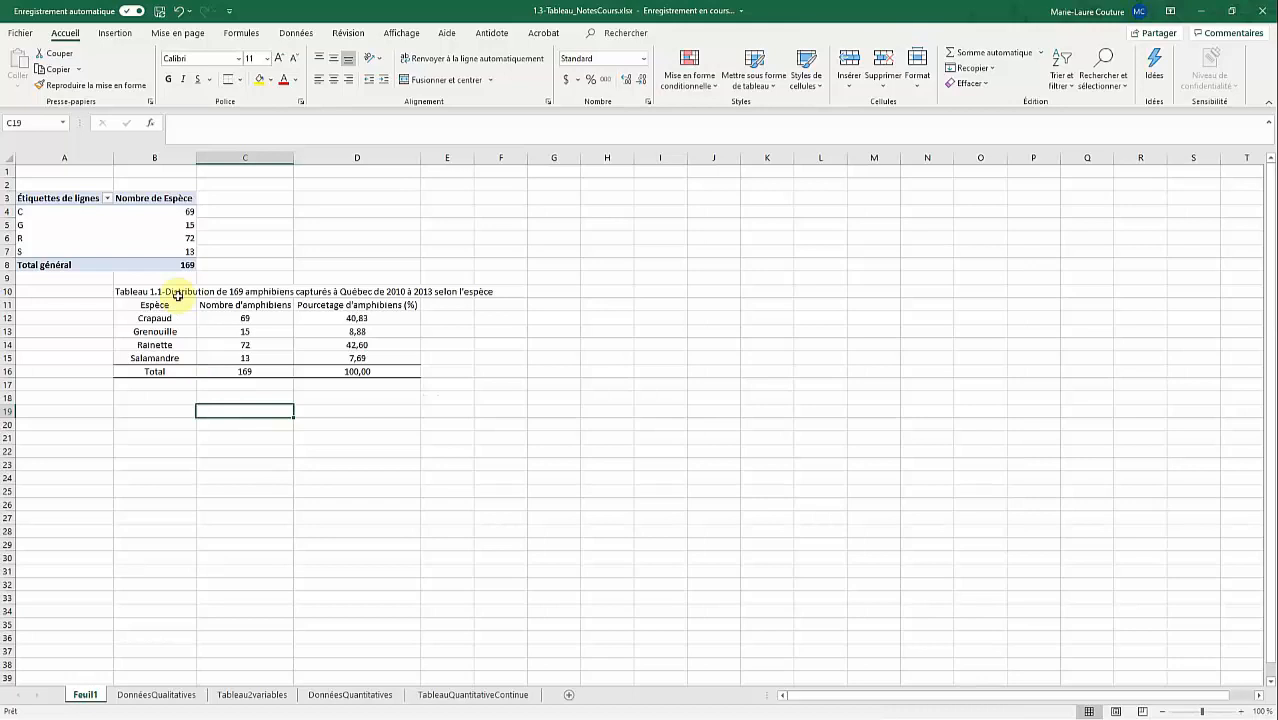
Apply a top and bottom border to the header row of the frequency table, B11:D11
drag(170, 306, 357, 305)
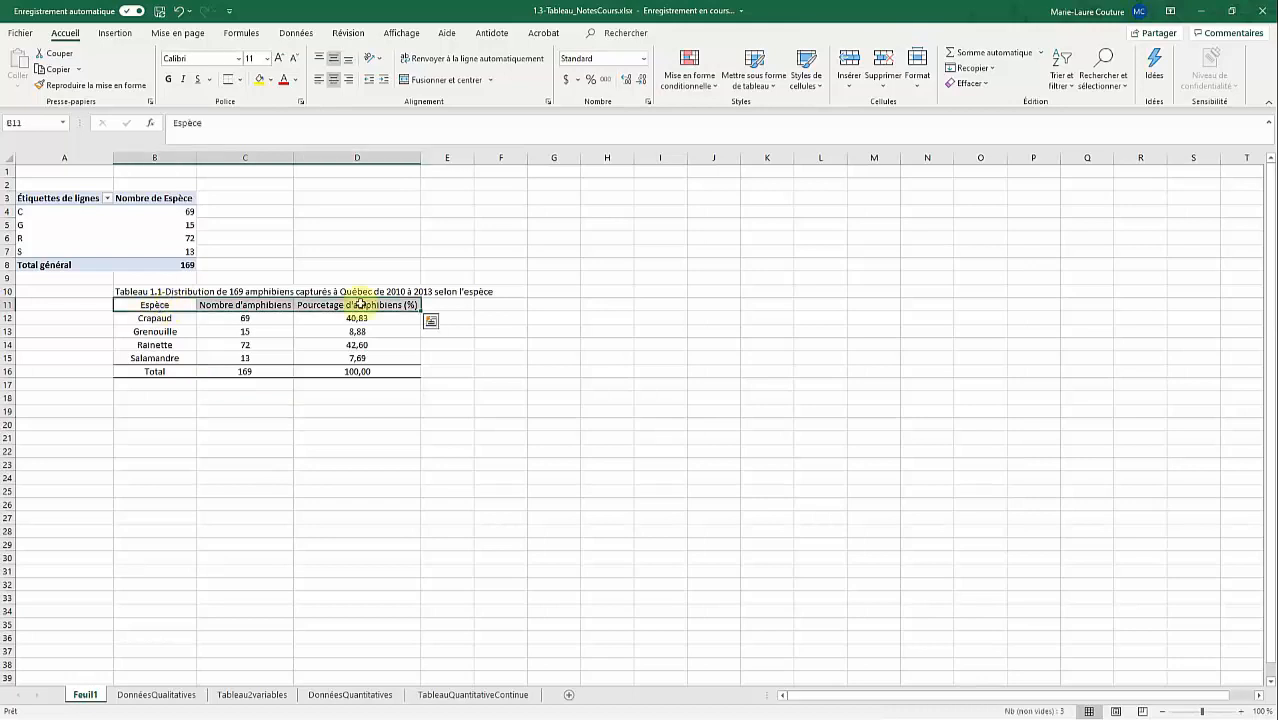
click(230, 88)
click(357, 477)
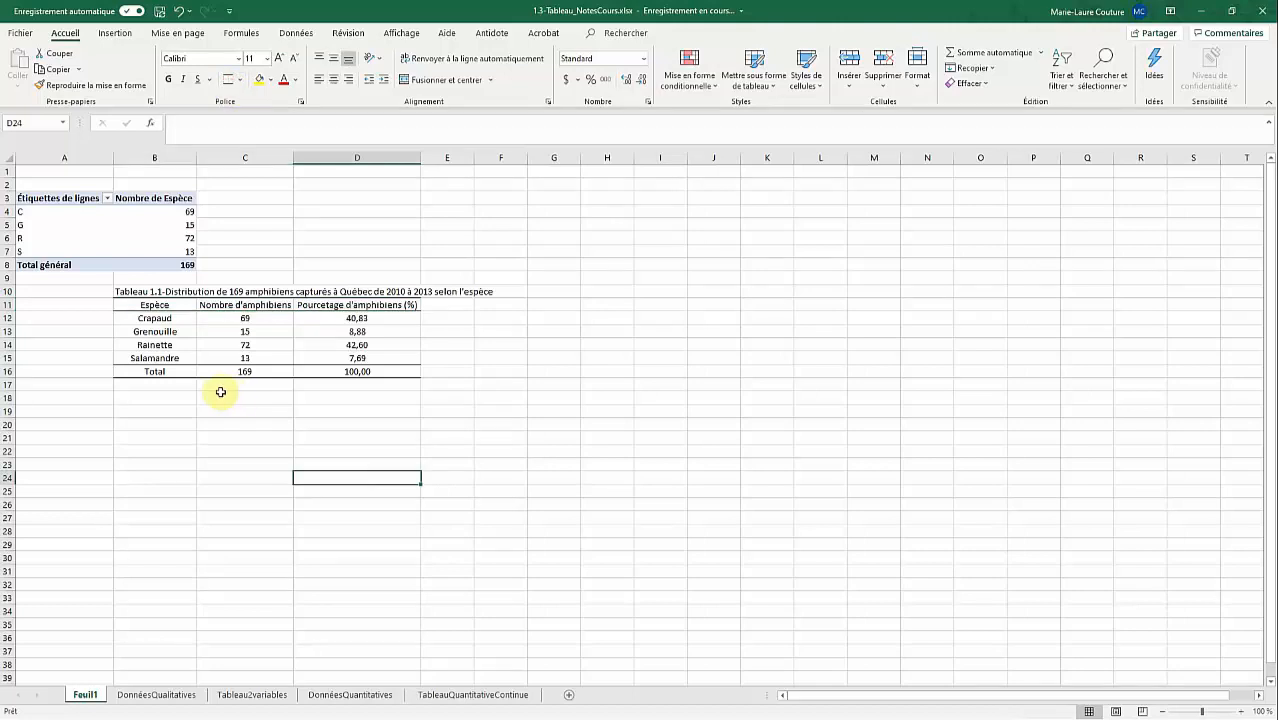
Merge and center the table title across B10:D10 and turn on text wrapping for it
click(138, 291)
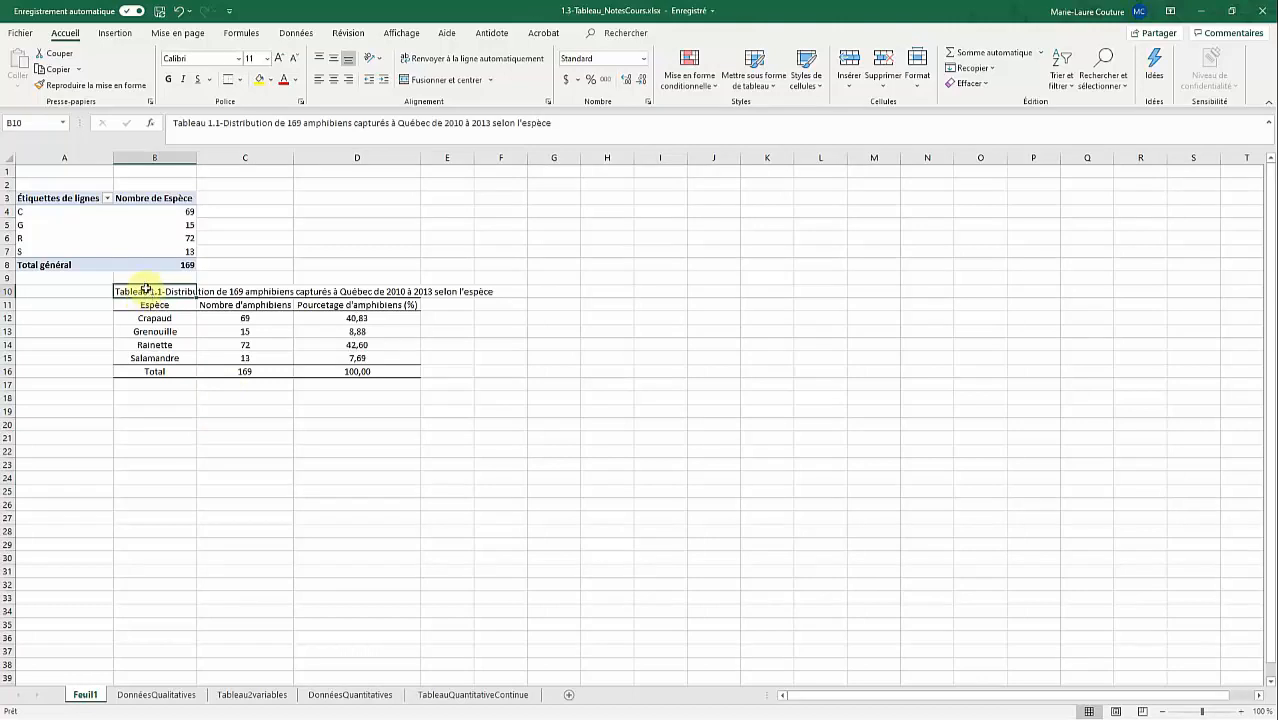
click(418, 290)
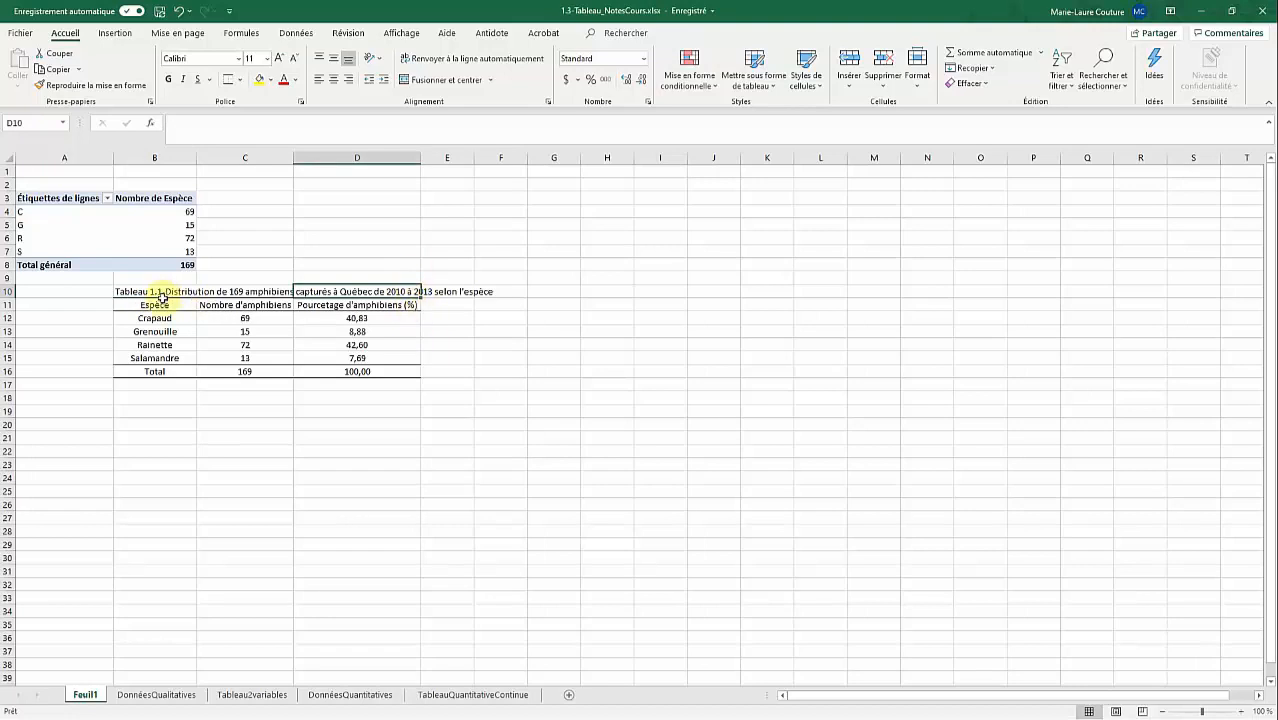
click(138, 291)
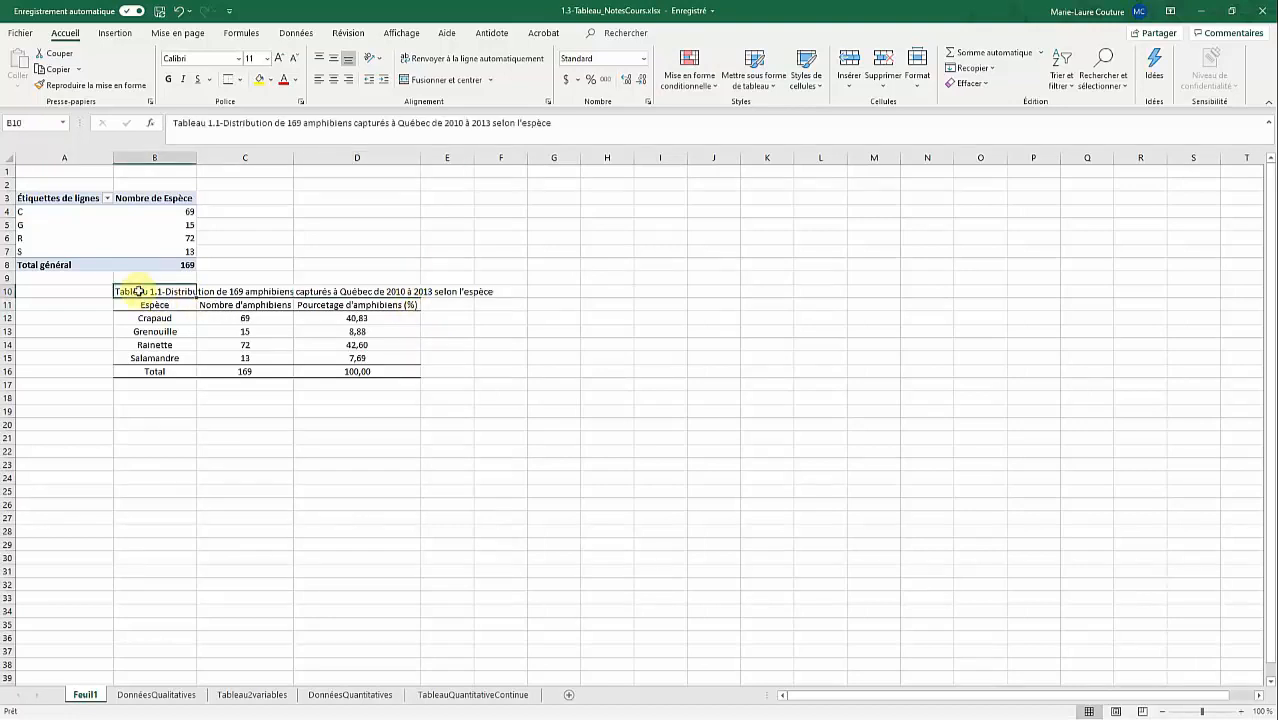
drag(138, 291, 331, 289)
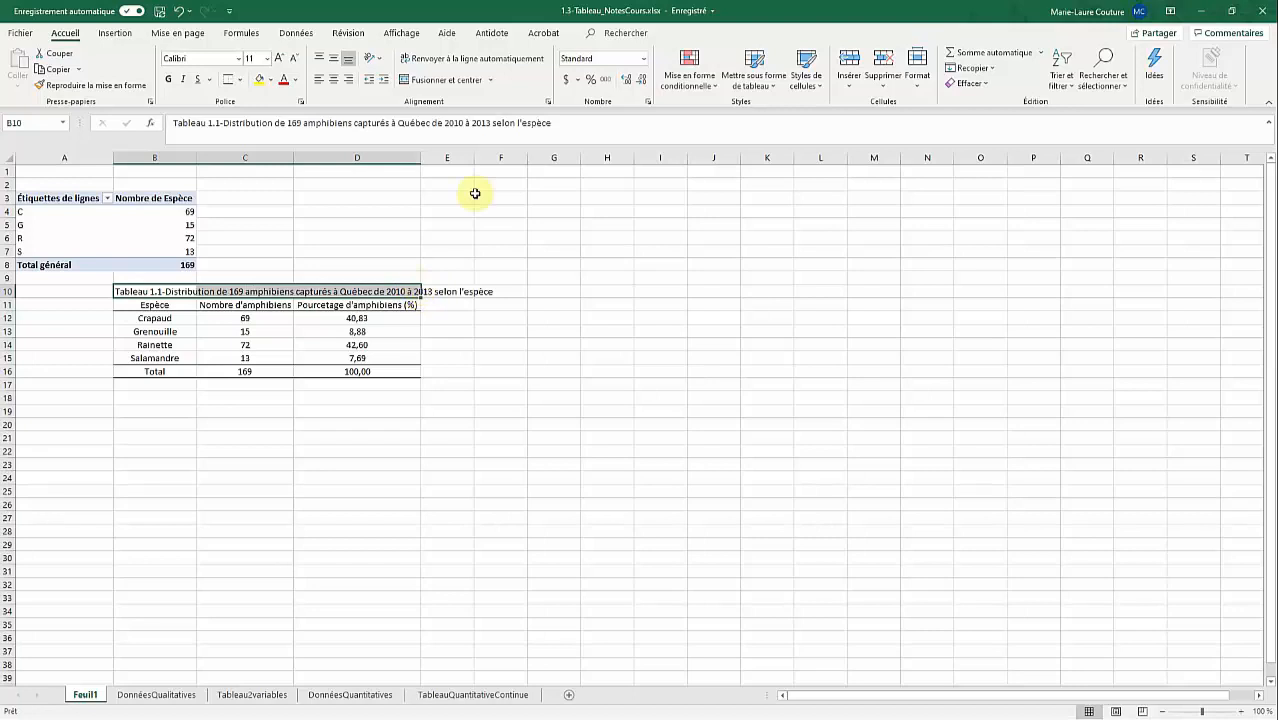
click(464, 84)
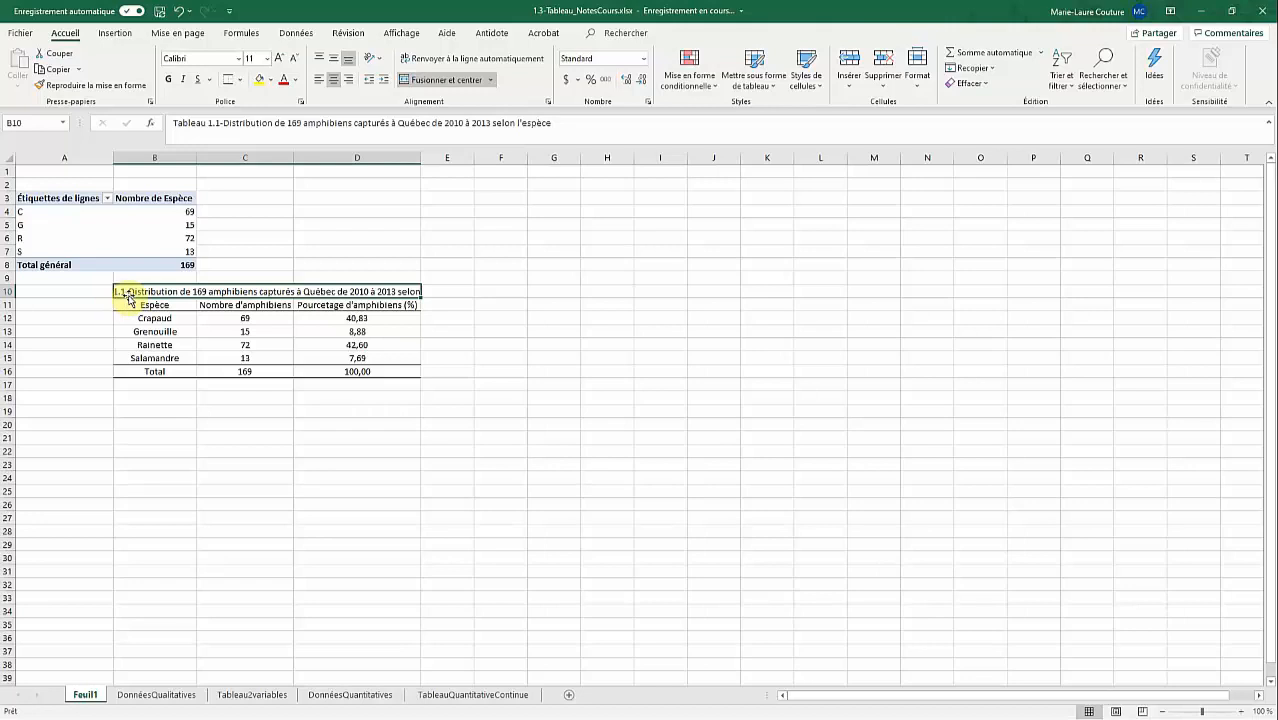
click(530, 61)
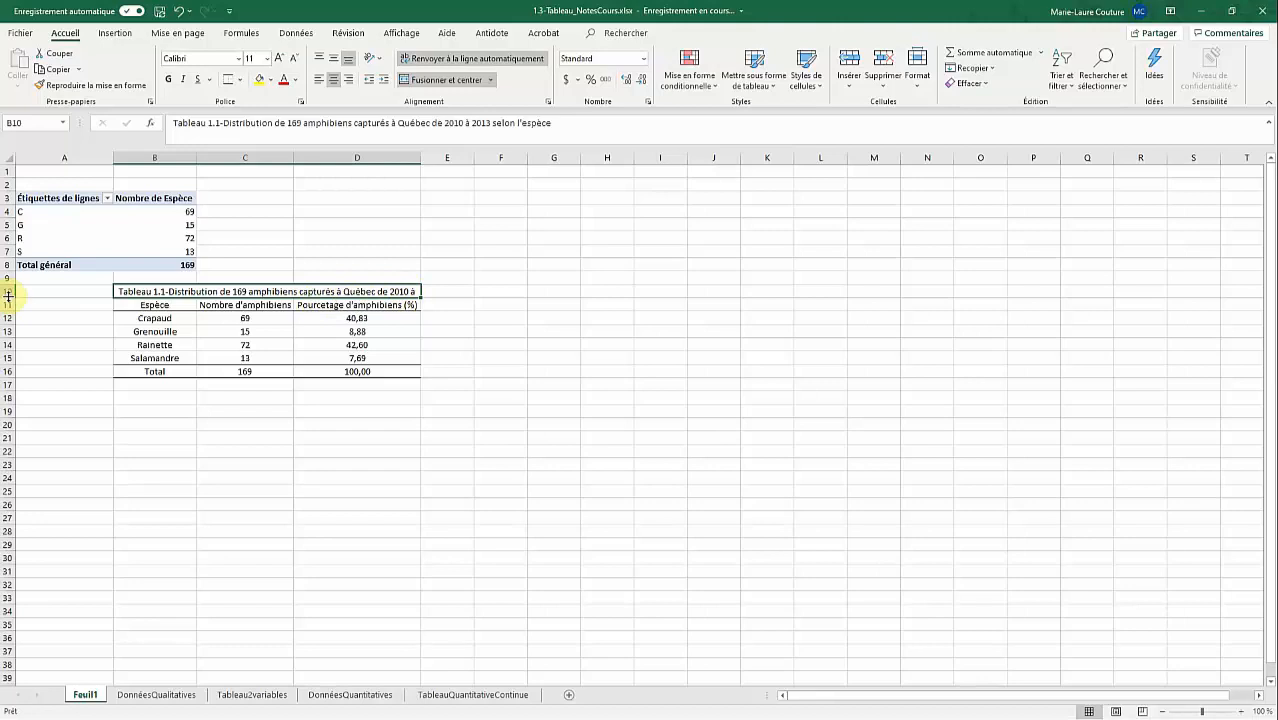
Increase the height of row 10 to fit the title on two lines and left-align the title
drag(7, 296, 7, 303)
drag(7, 313, 6, 323)
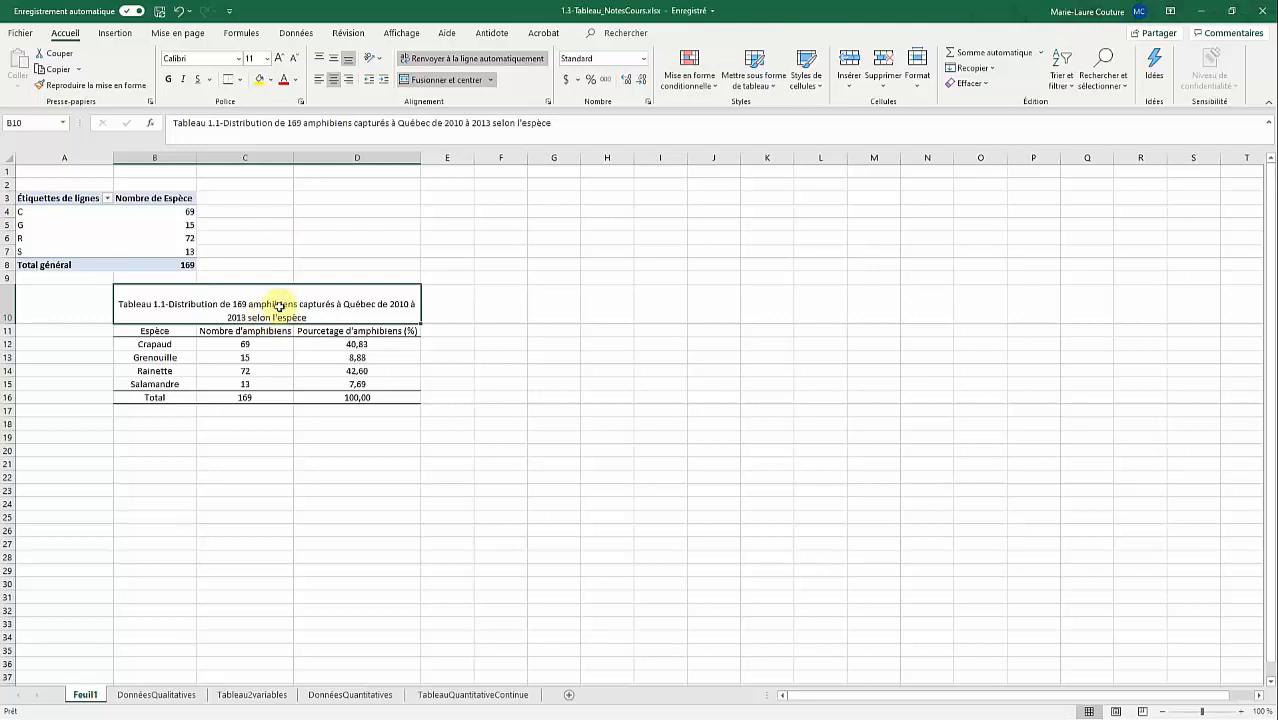
click(318, 86)
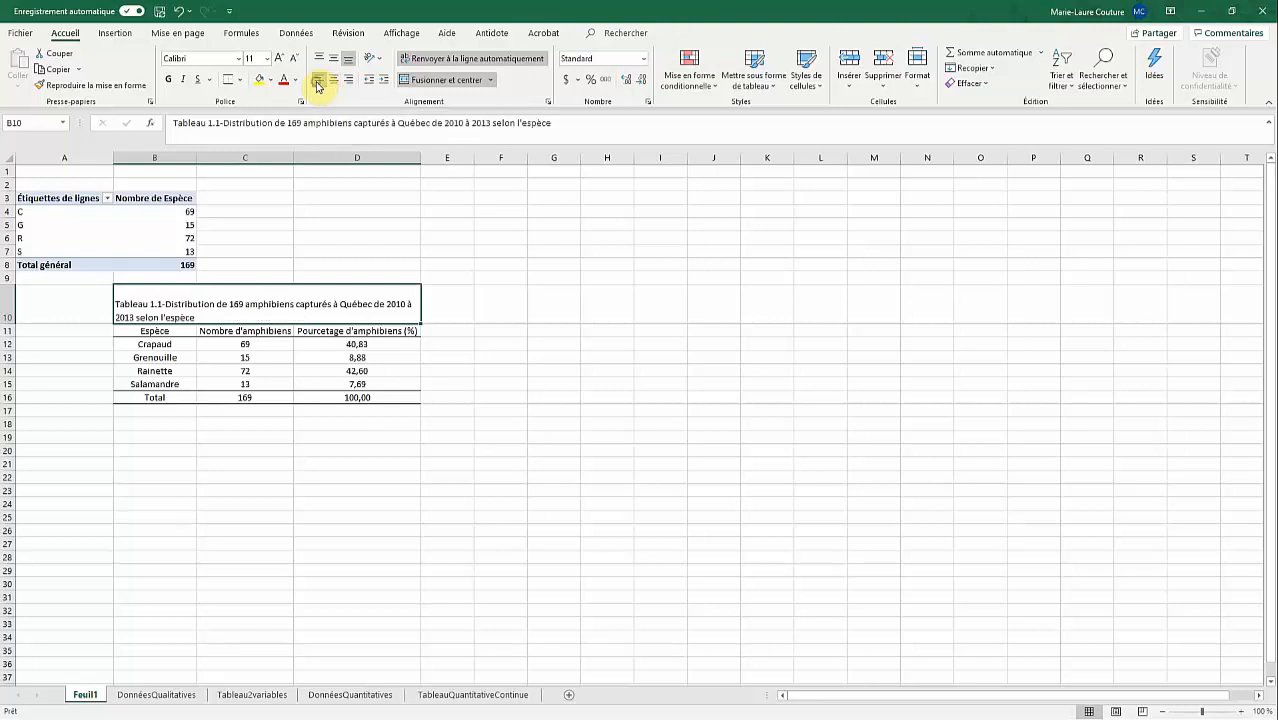
click(268, 435)
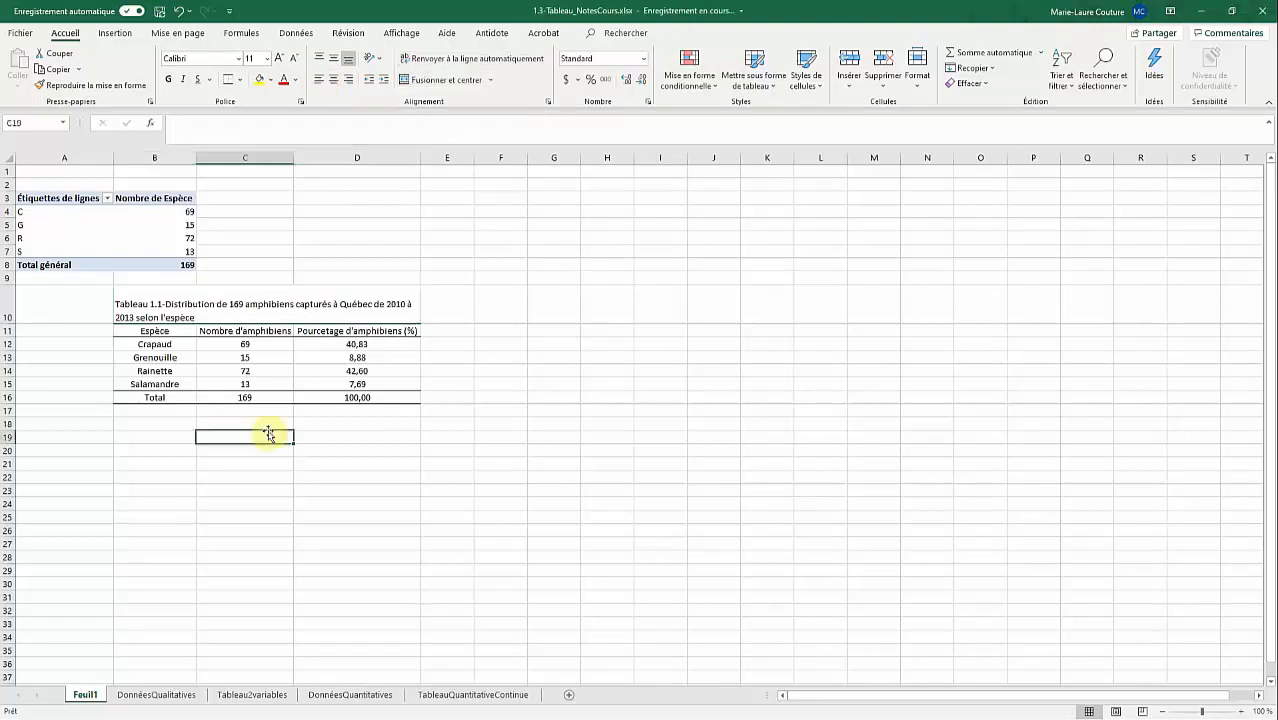